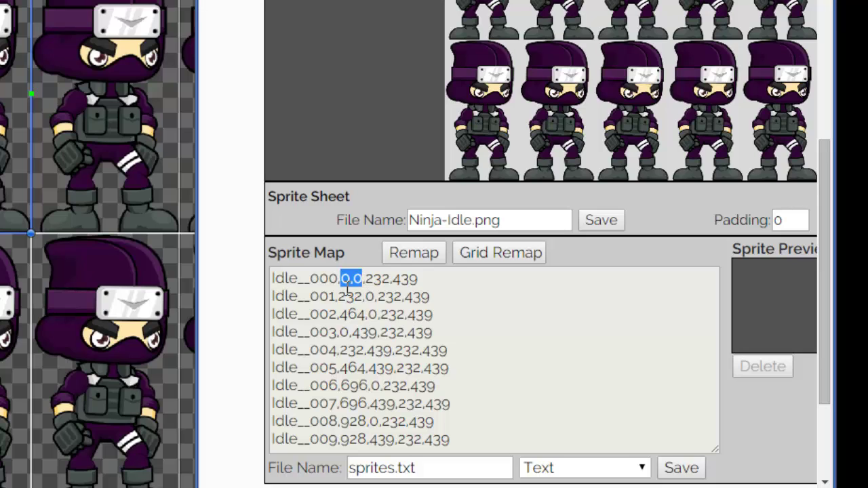
Compare the name and position of each Ninja-Idle slice in the Sprite Editor with the sprite map coordinates
left_click_drag(376, 314, 275, 277)
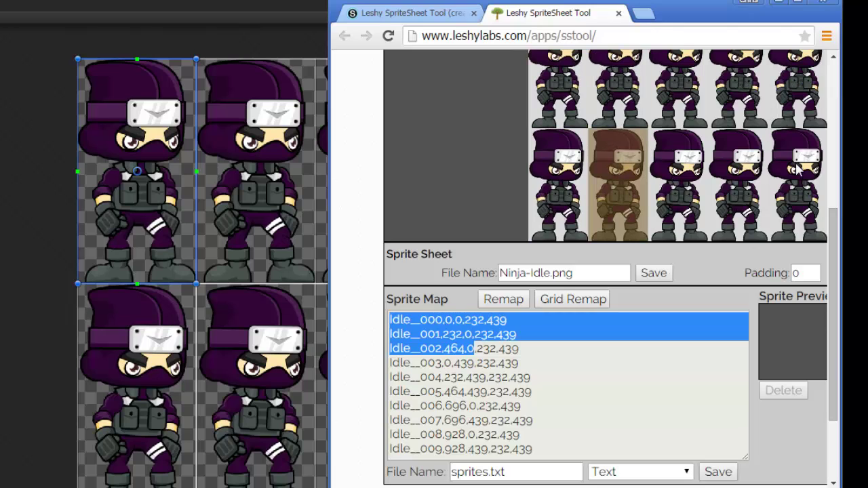
left_click(102, 173)
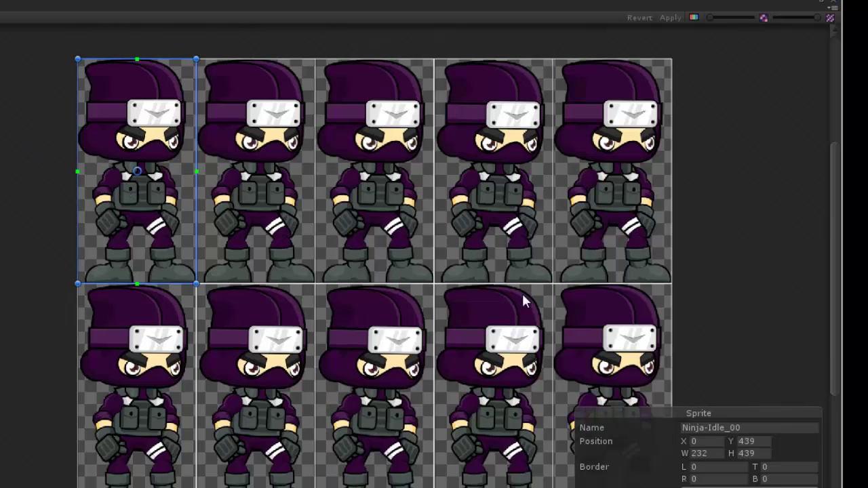
left_click(740, 428)
left_click_drag(740, 428, 732, 428)
left_click(278, 190)
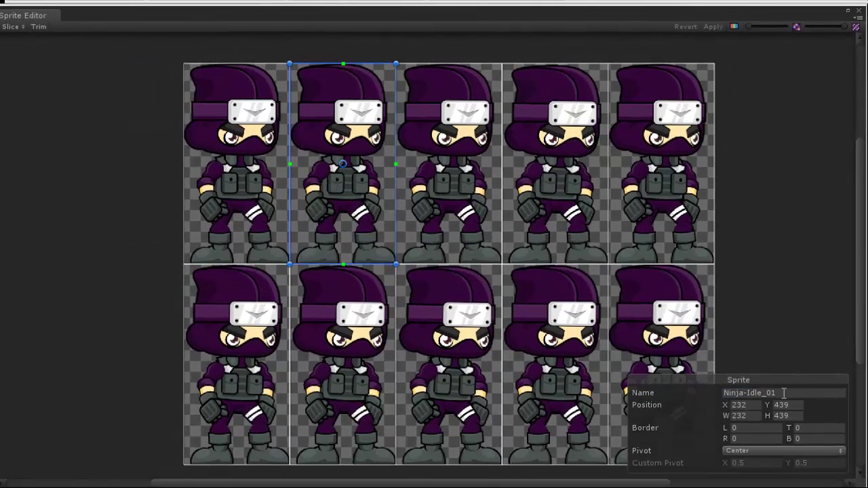
left_click_drag(784, 392, 769, 394)
left_click(489, 160)
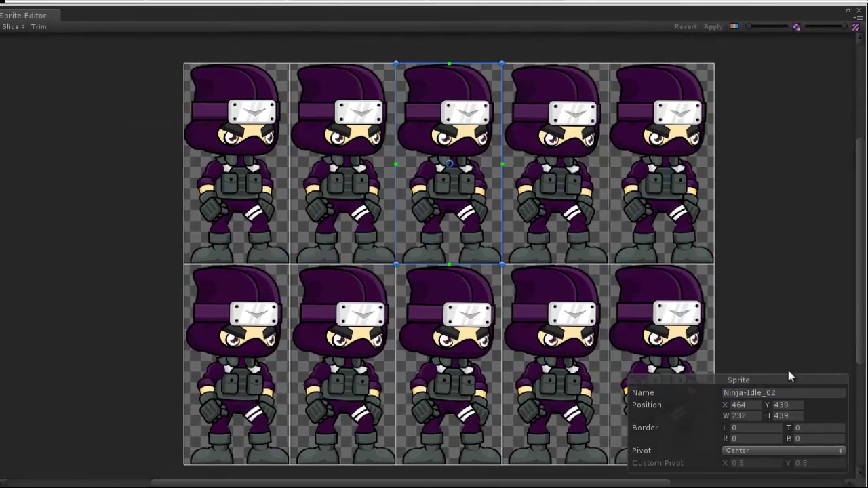
left_click(255, 342)
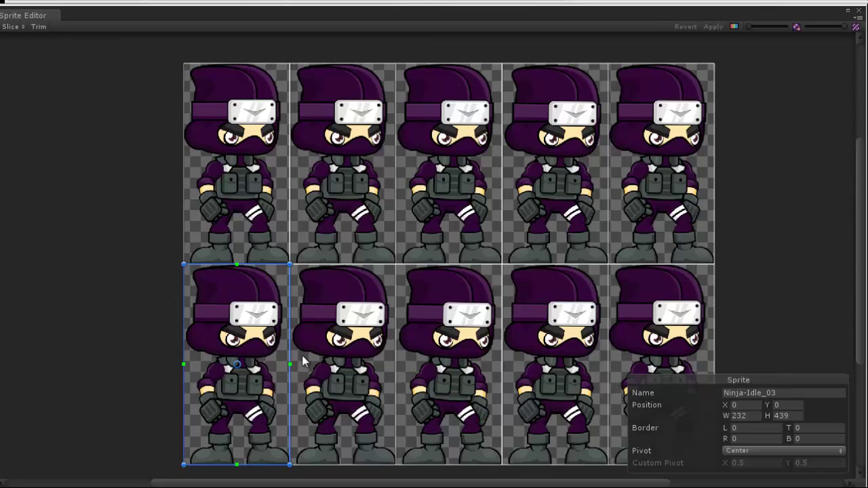
left_click(360, 365)
left_click(431, 361)
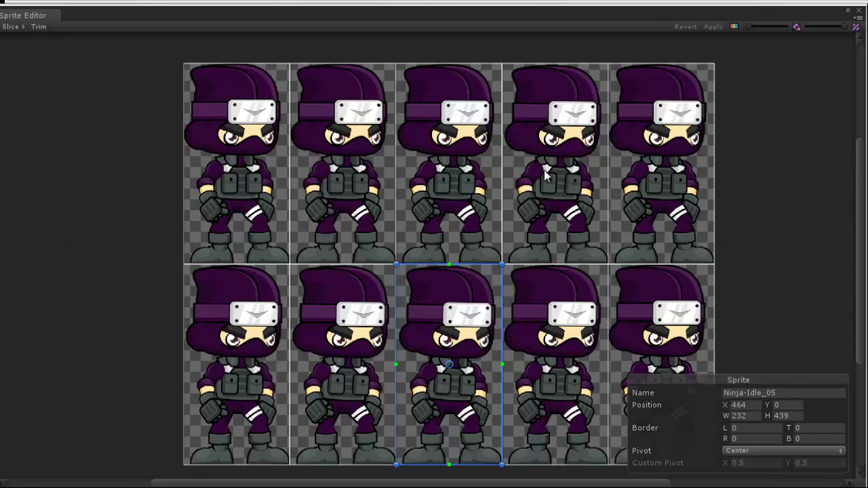
left_click(567, 173)
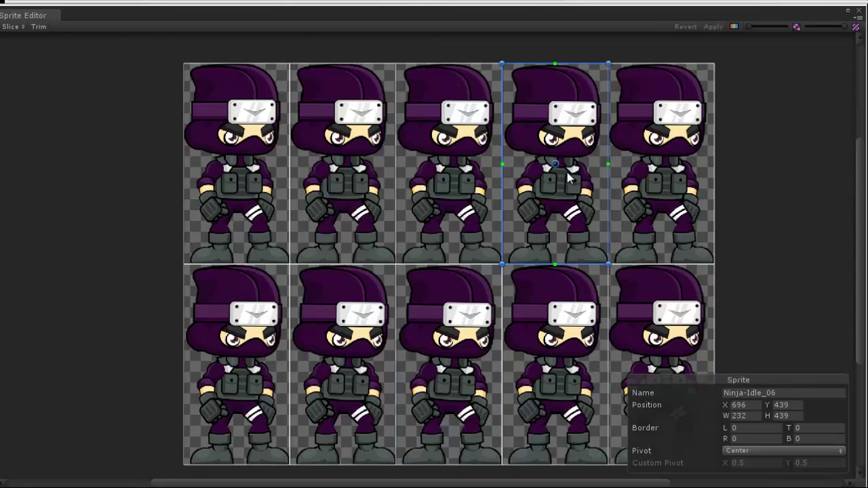
left_click(642, 175)
left_click(581, 332)
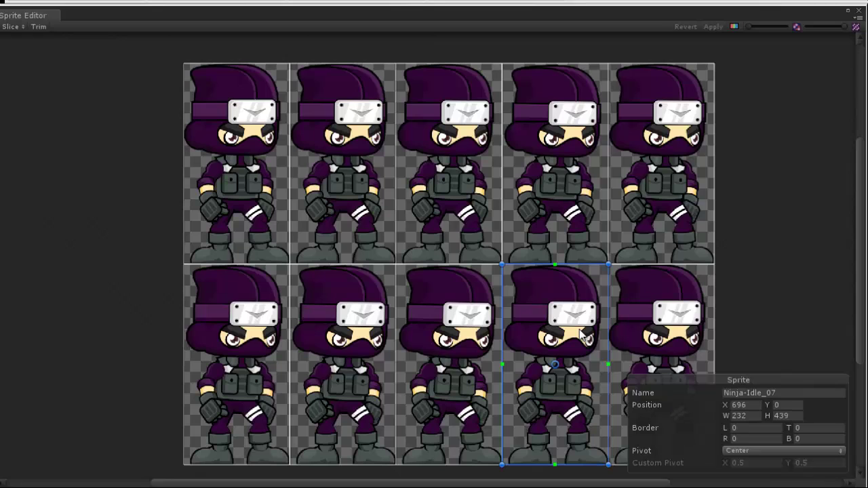
left_click(654, 188)
left_click(661, 322)
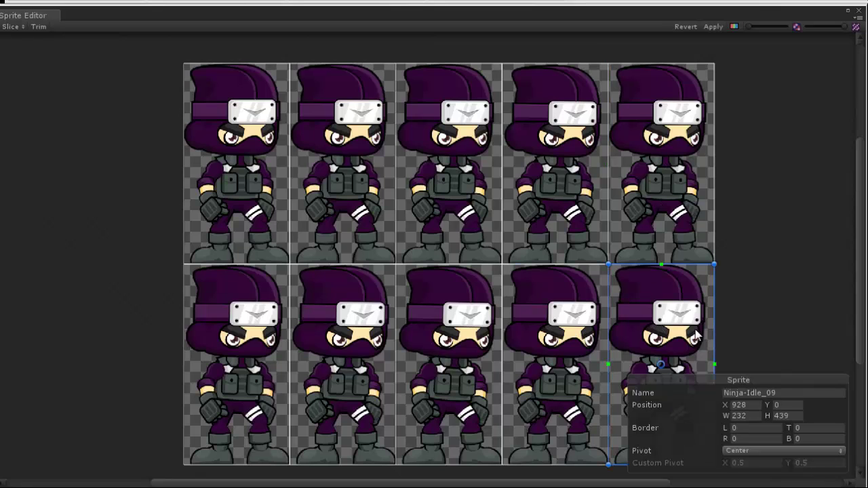
Apply the changes to the Ninja-Idle sprite slices and close the Sprite Editor
left_click(713, 27)
left_click(859, 12)
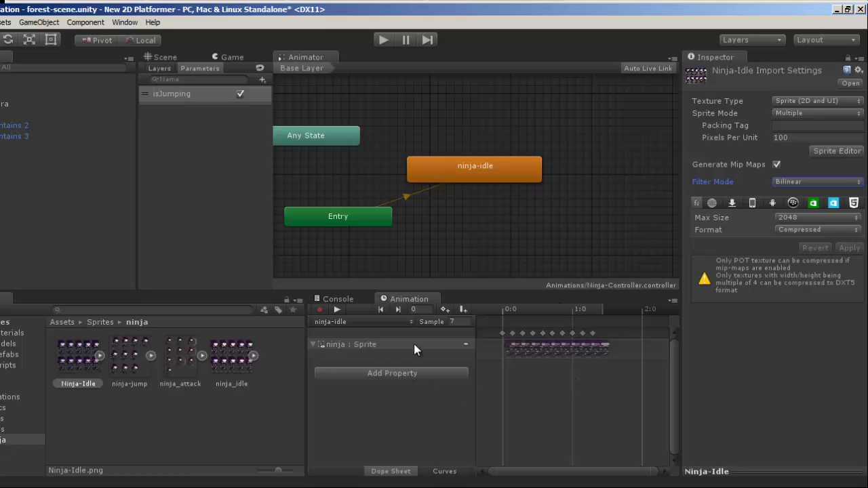
Delete all existing sprite keyframes from the ninja-idle animation clip
left_click_drag(631, 376, 497, 324)
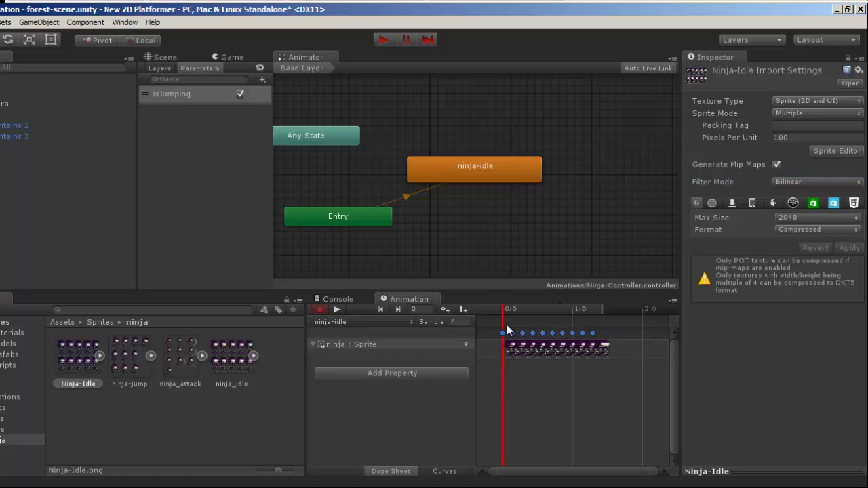
key("Delete")
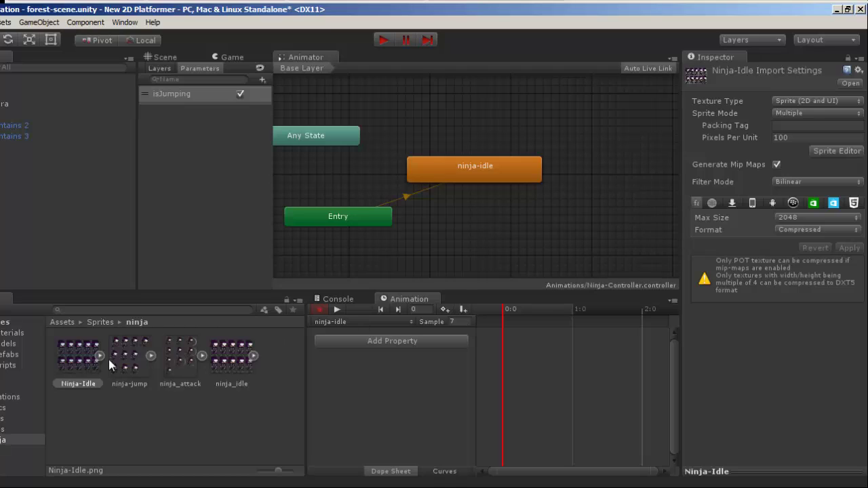
Expand the Ninja-Idle sprite sheet in the ninja sprites folder into its individual slices
left_click(234, 364)
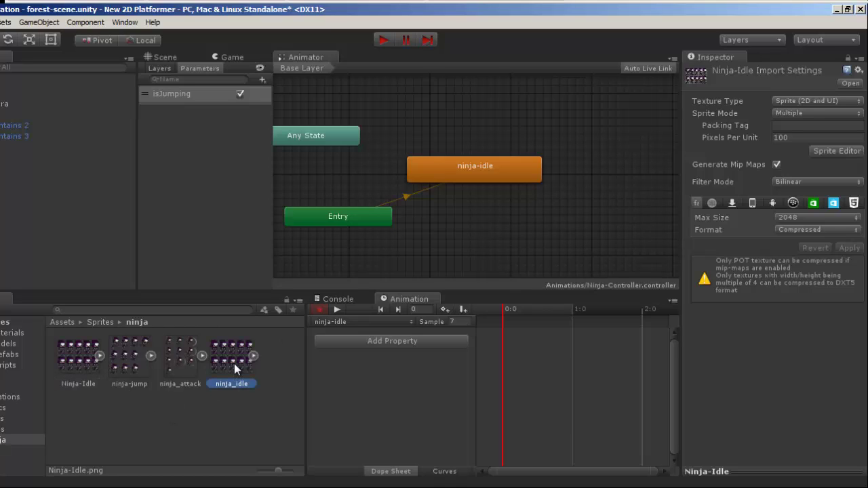
left_click(81, 365)
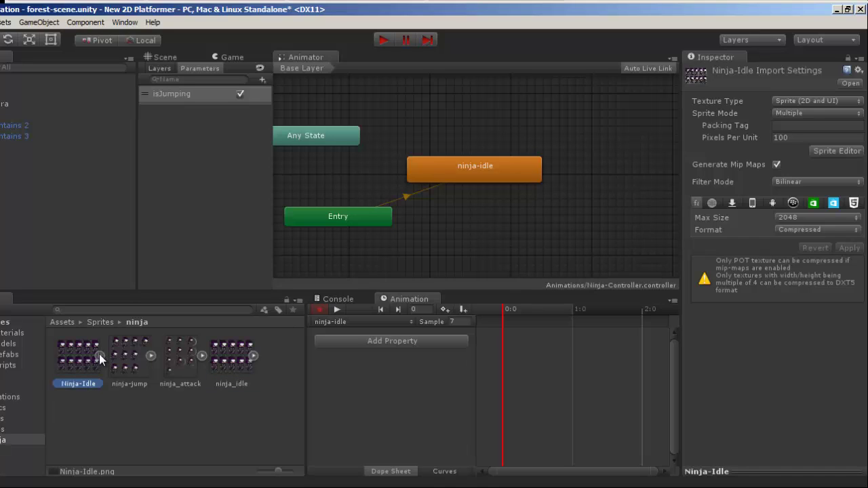
left_click(100, 355)
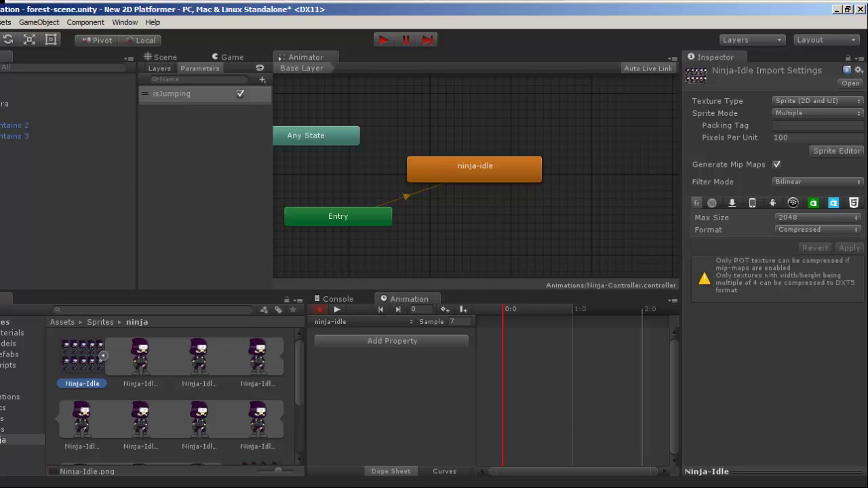
left_click(14, 180)
left_click(434, 175)
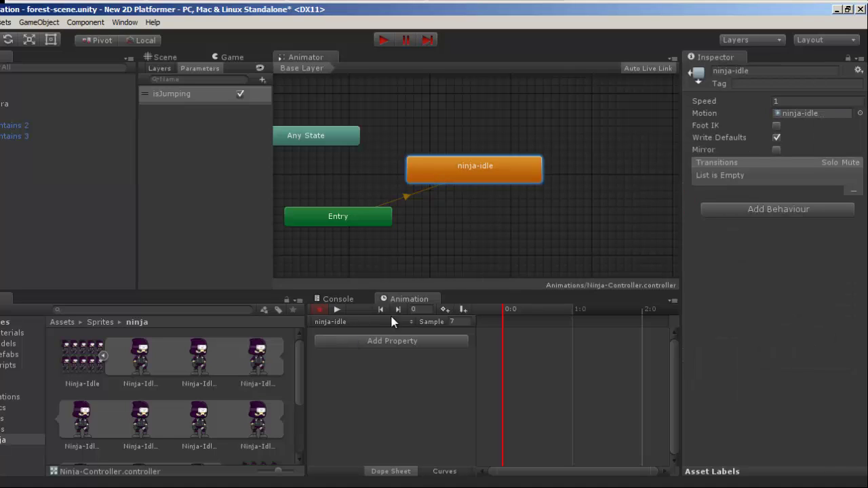
left_click(412, 322)
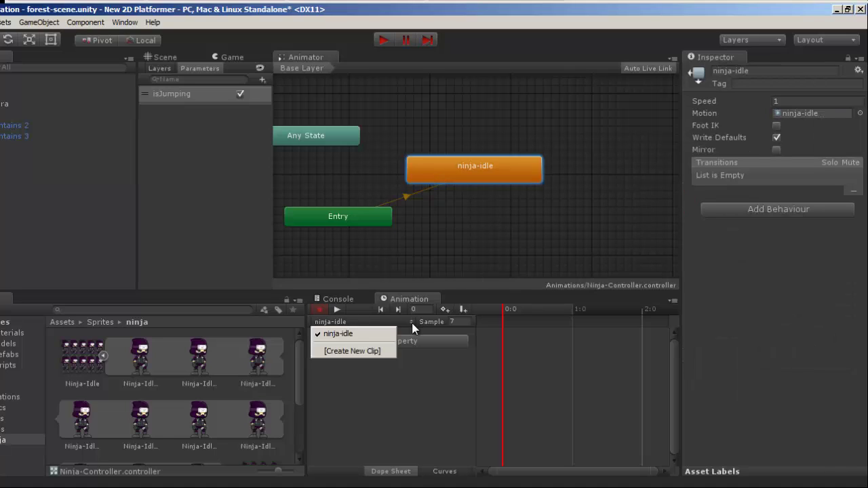
left_click(351, 350)
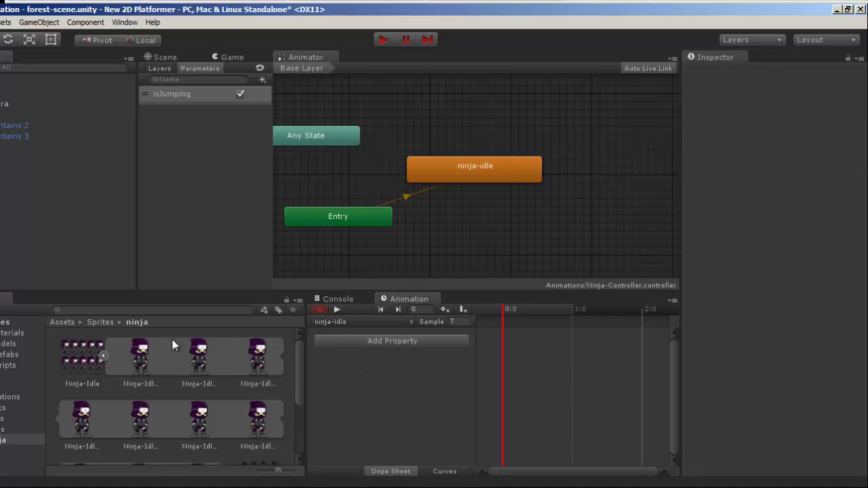
Add all ten Ninja-Idle sprites to the ninja-idle animation timeline, starting at frame 0
left_click(141, 358)
scroll(170, 371, "down", 1)
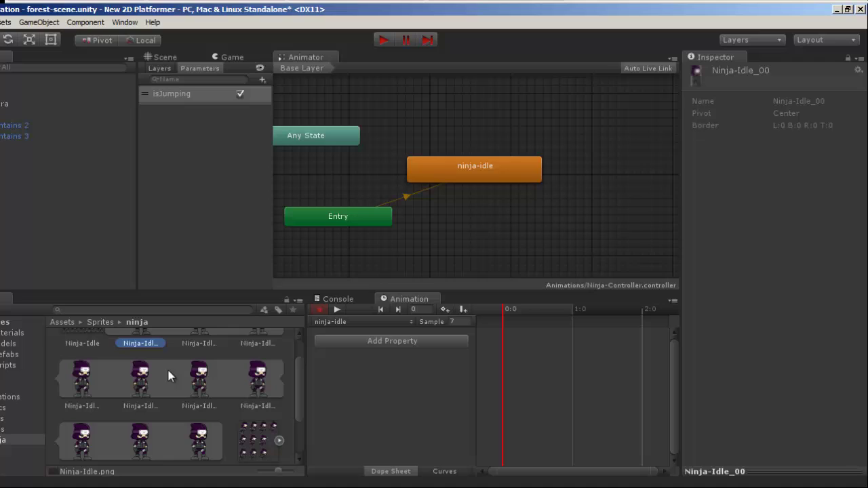
scroll(200, 433, "down", 1)
left_click(198, 431, "shift")
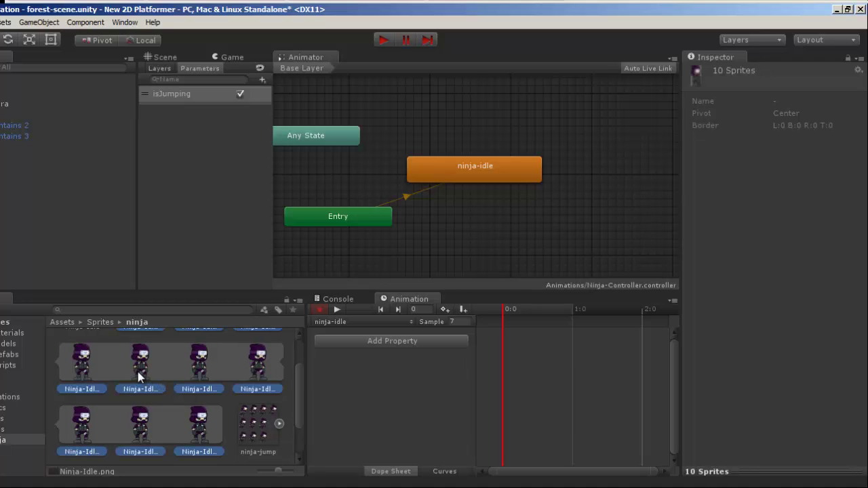
left_click_drag(138, 372, 499, 340)
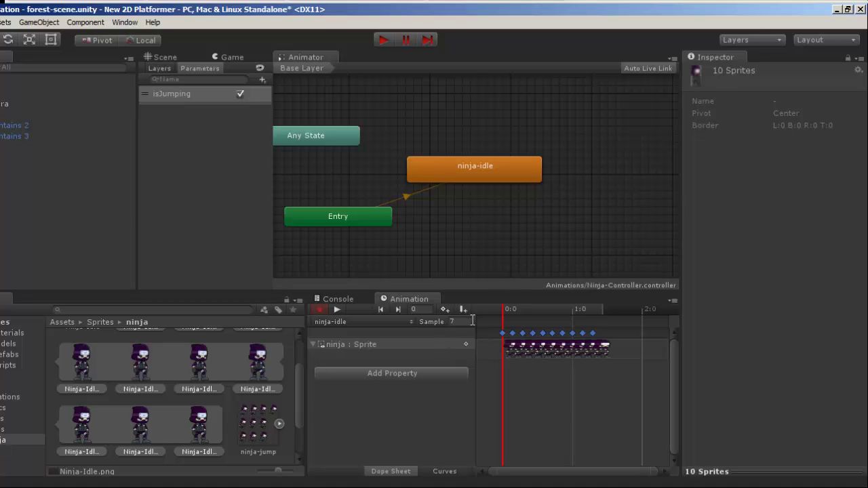
Frame the ninja object in the Scene view and set its X and Y scale to 0.3
left_click(169, 57)
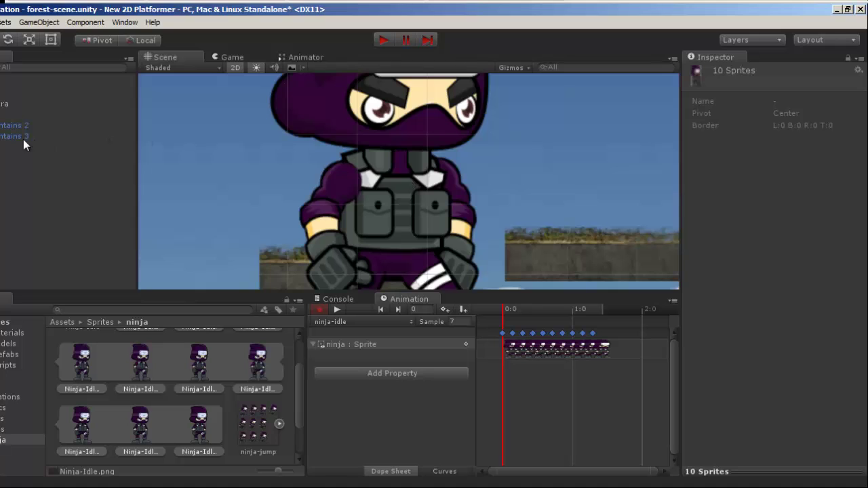
left_click(87, 178)
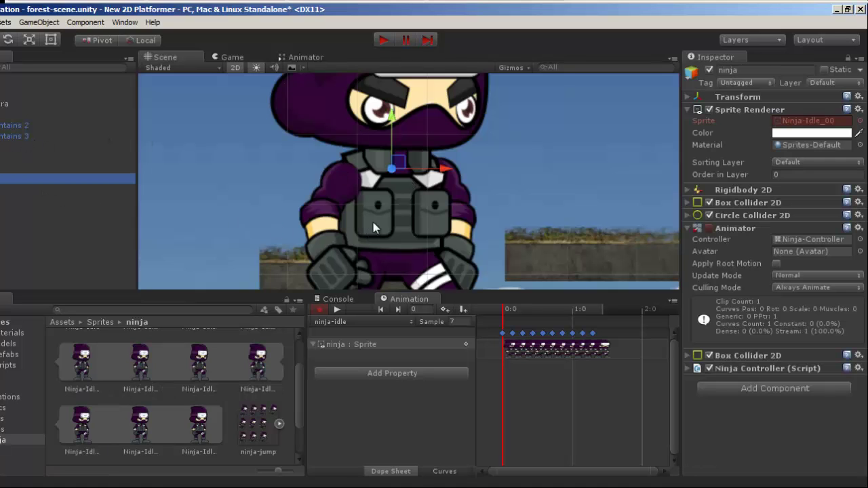
key("f")
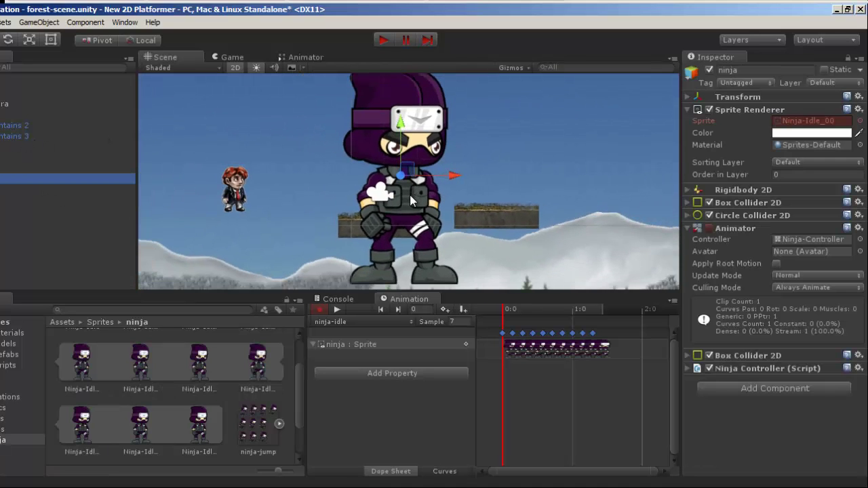
left_click(688, 99)
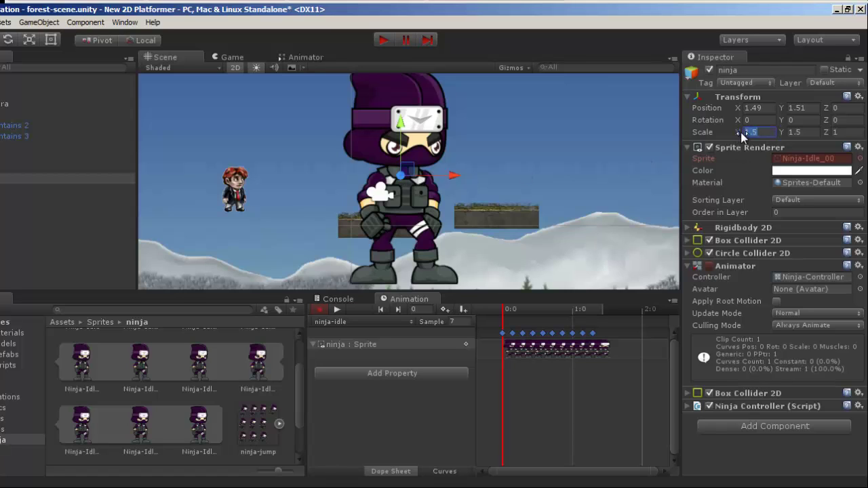
type("0.3")
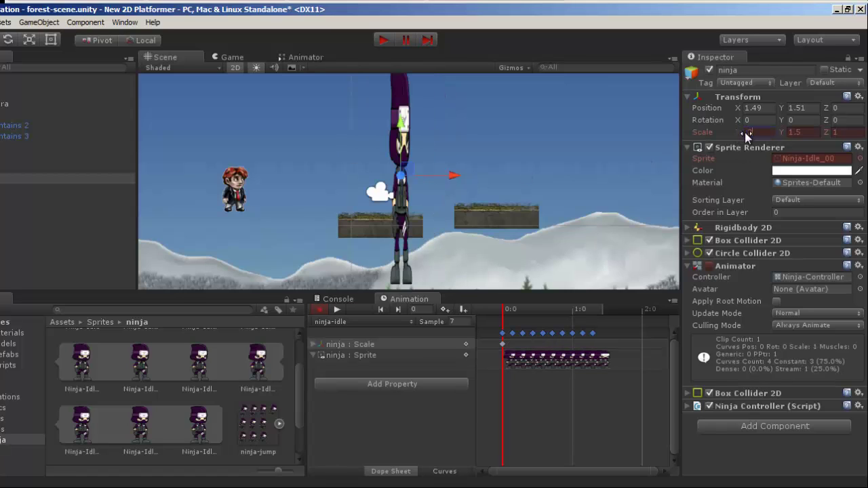
key("Tab")
type(".3")
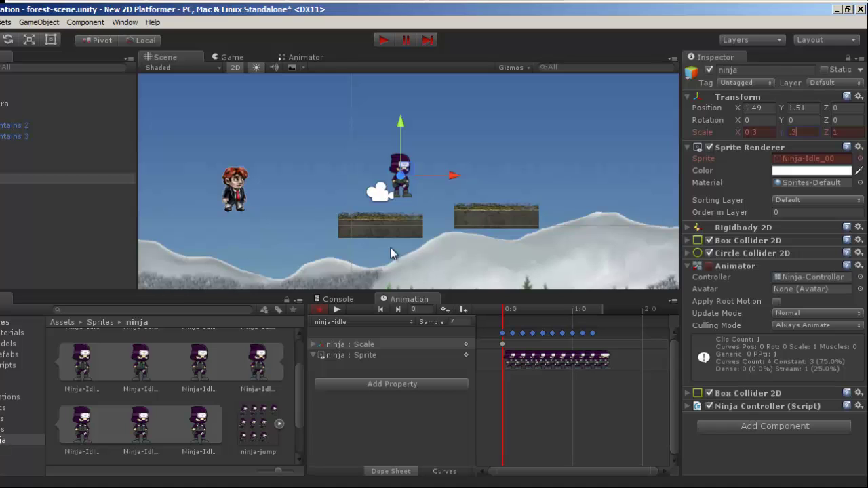
Preview the ninja-idle animation on the resized ninja in the scene
left_click(337, 310)
scroll(441, 138, "up", 5)
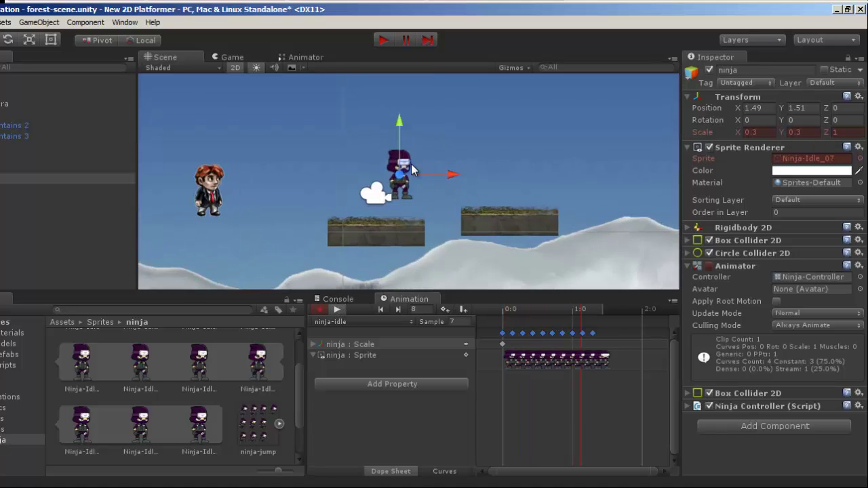
scroll(441, 144, "up", 3)
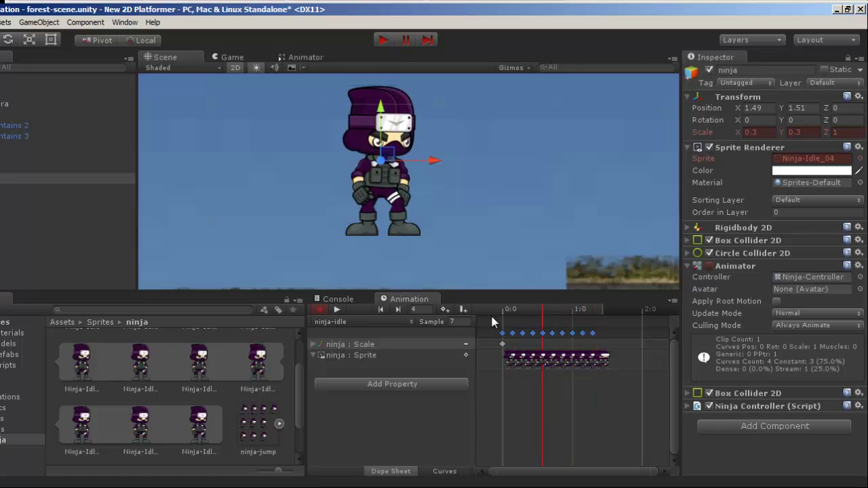
Turn off Generate Mip Maps for the Ninja-Idle sprite sheet and set its Filter Mode to Point
left_click_drag(302, 391, 304, 365)
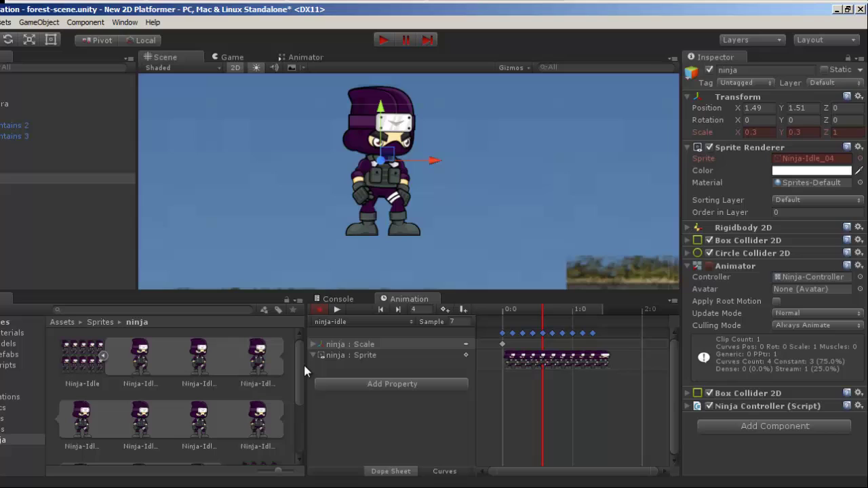
left_click(83, 356)
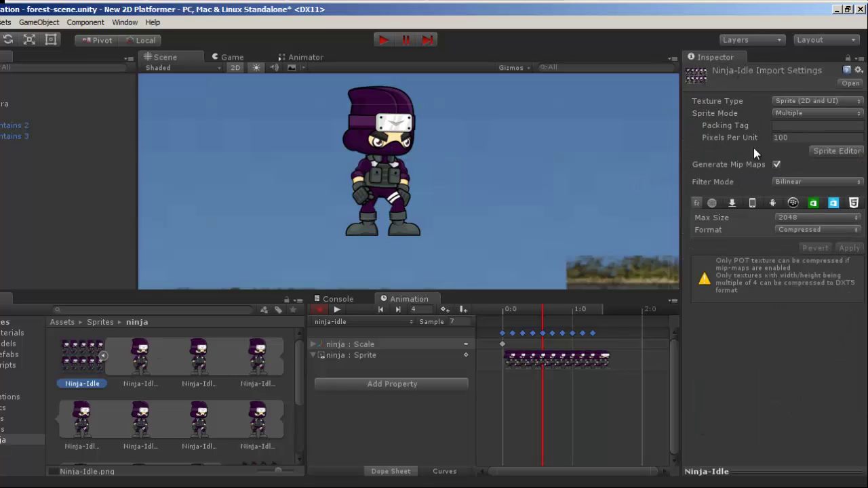
left_click(777, 165)
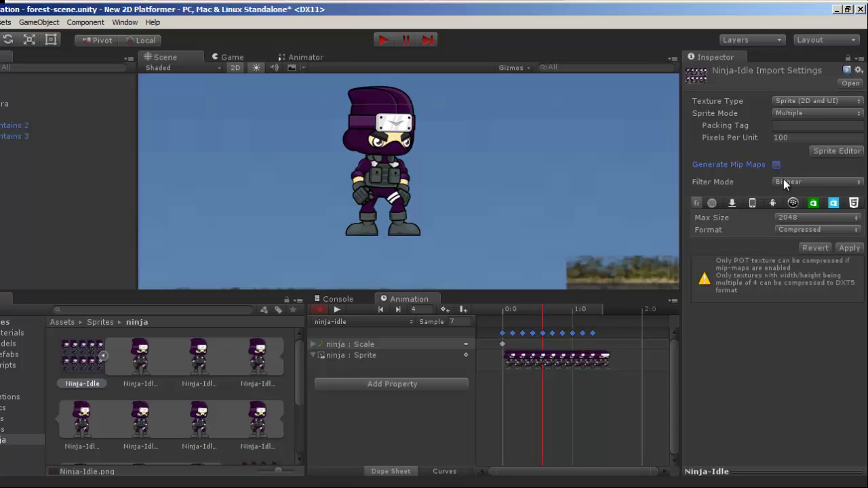
left_click(784, 181)
left_click(792, 196)
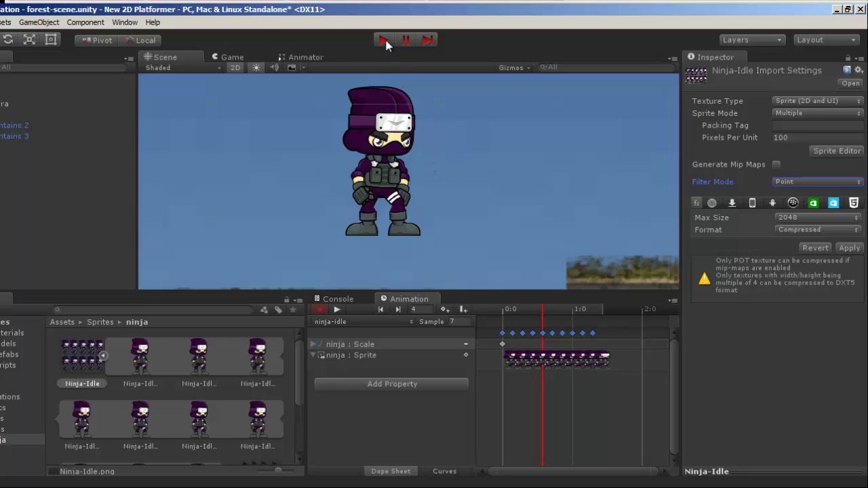
Play the ninja-idle animation and set its sample rate to 10
left_click(335, 308)
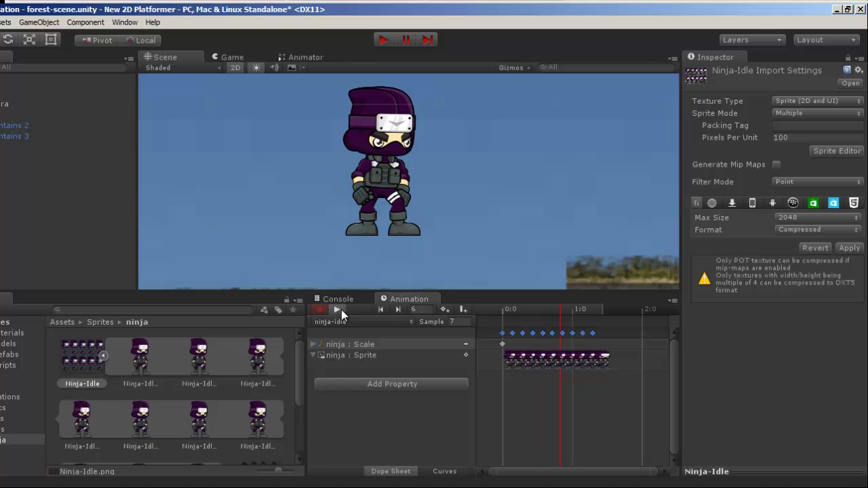
left_click(453, 322)
type("10")
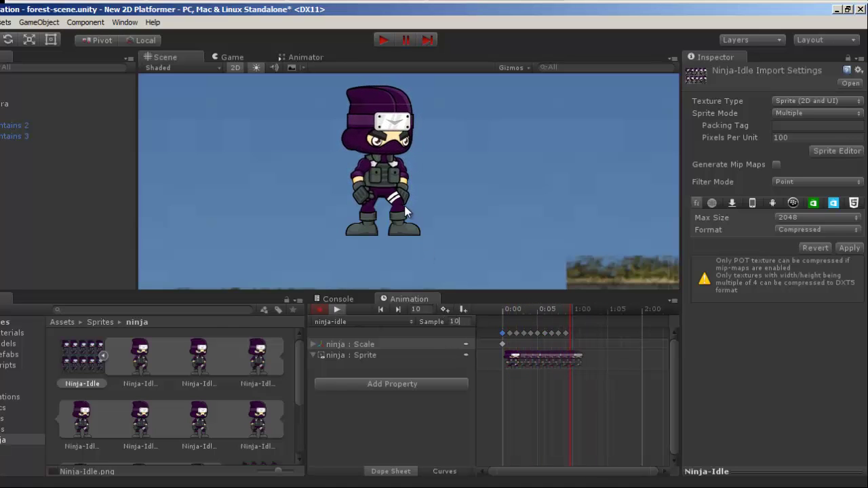
Start play mode and apply the pending import settings of the Ninja-Idle sprite sheet
left_click(382, 40)
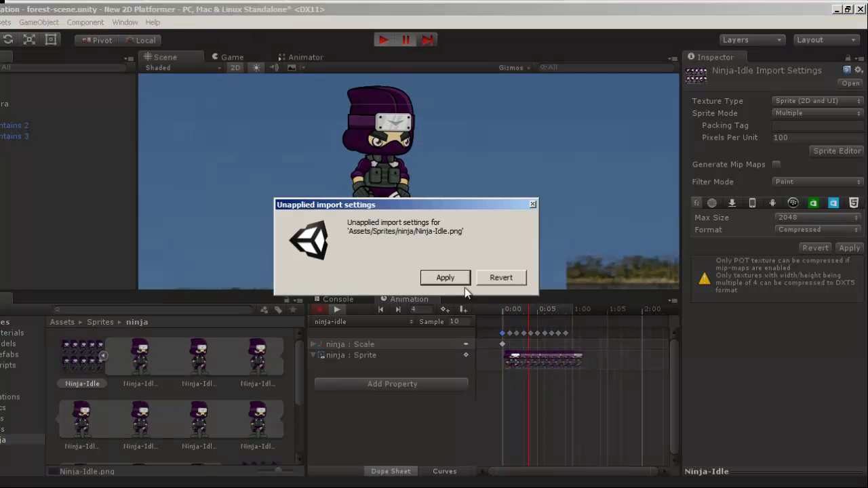
left_click(448, 279)
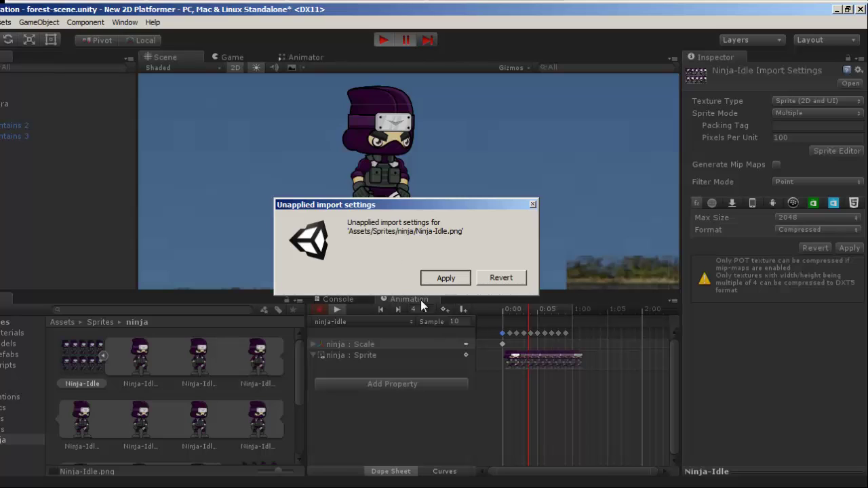
key("Return")
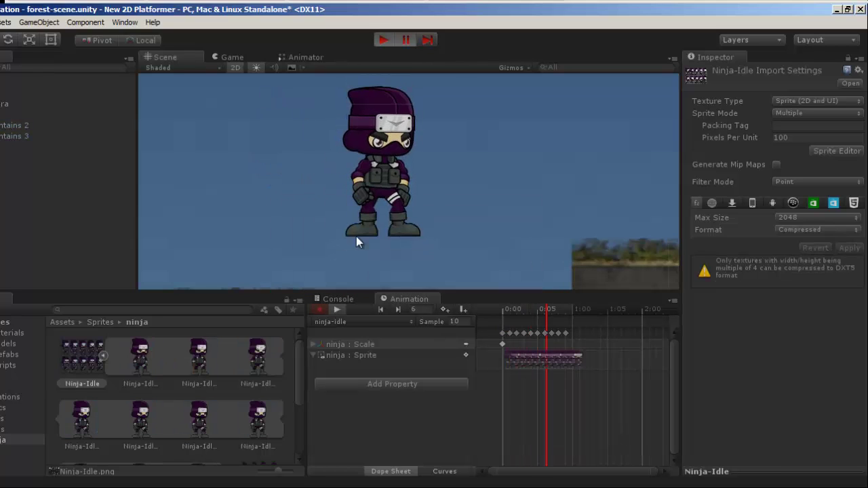
Run the game to preview the ninja's idle animation, stop it and return to the Scene view
key("ctrl+p")
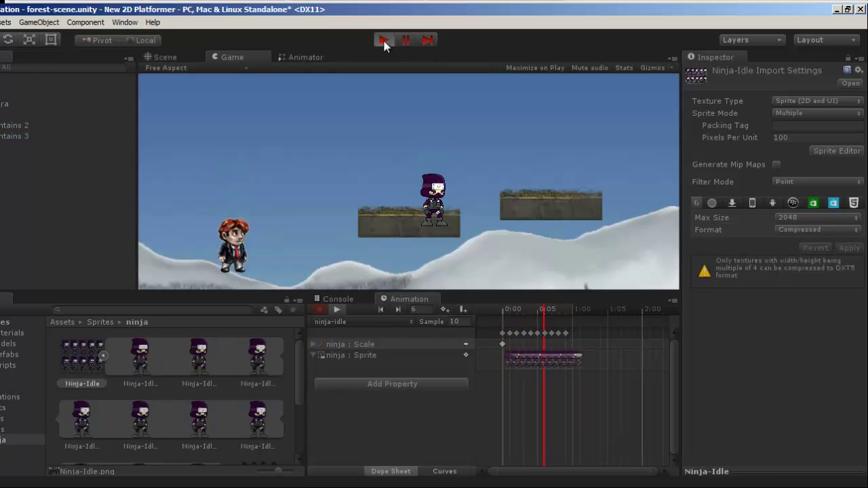
left_click(383, 39)
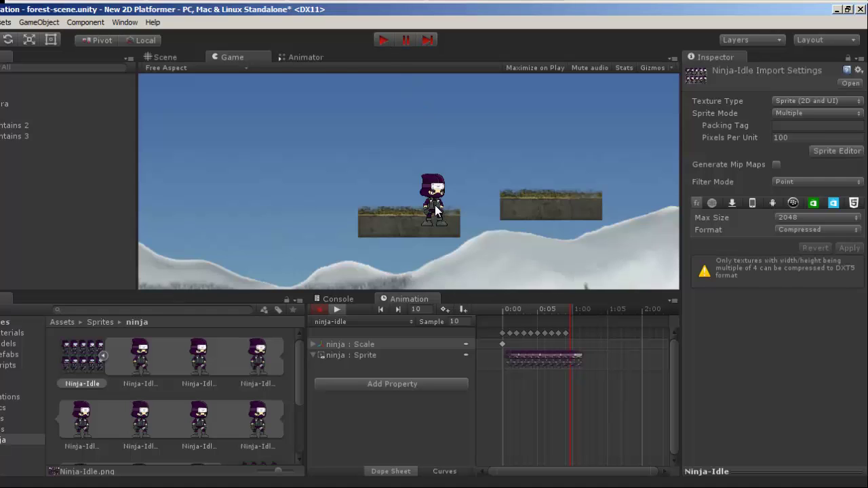
key("ctrl+1")
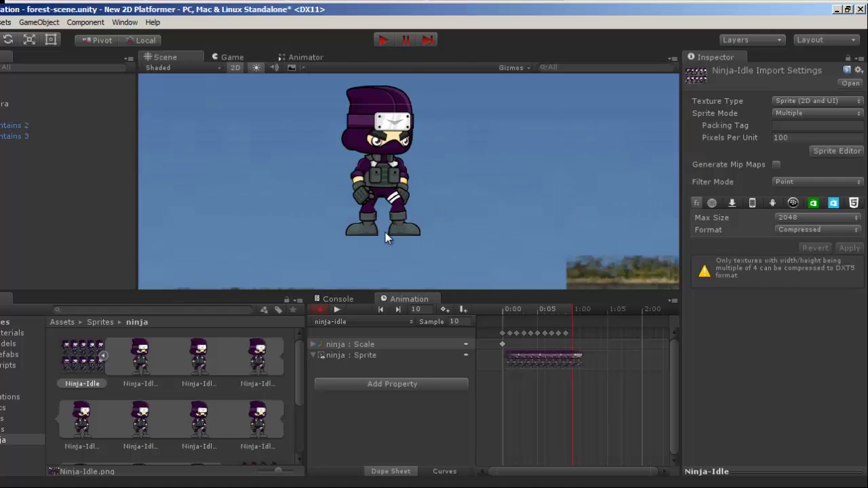
scroll(383, 242, "down", 4)
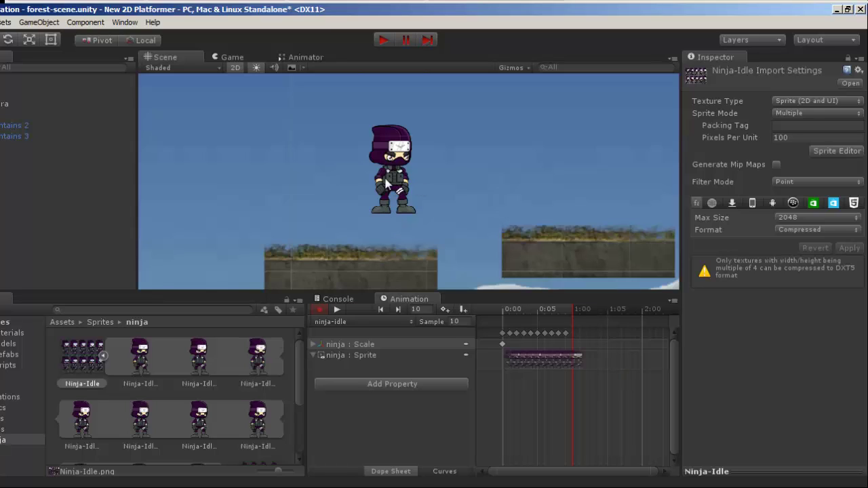
Collapse the Ninja-Idle frames and look through the sliced frames of the ninja-jump sprite sheet
left_click(104, 356)
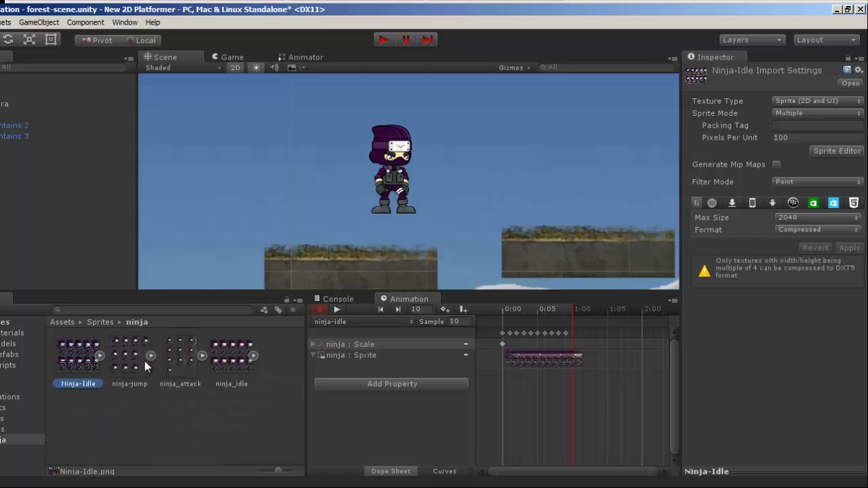
left_click(126, 362)
left_click(150, 355)
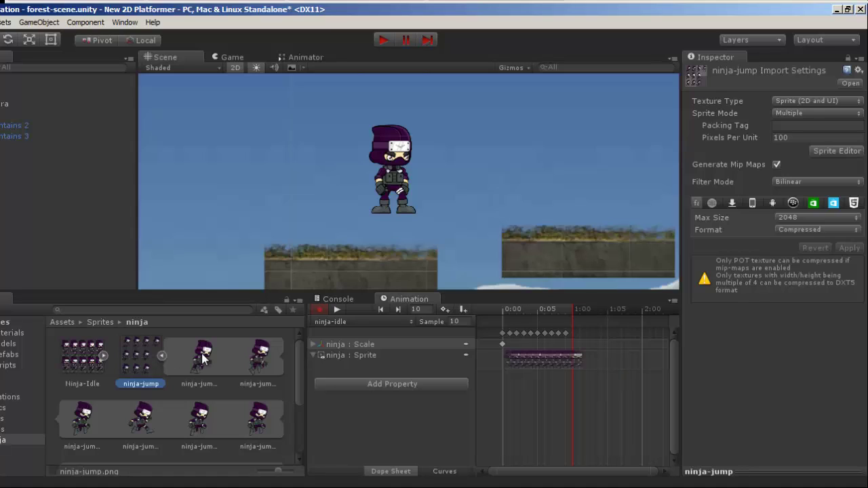
left_click(162, 357)
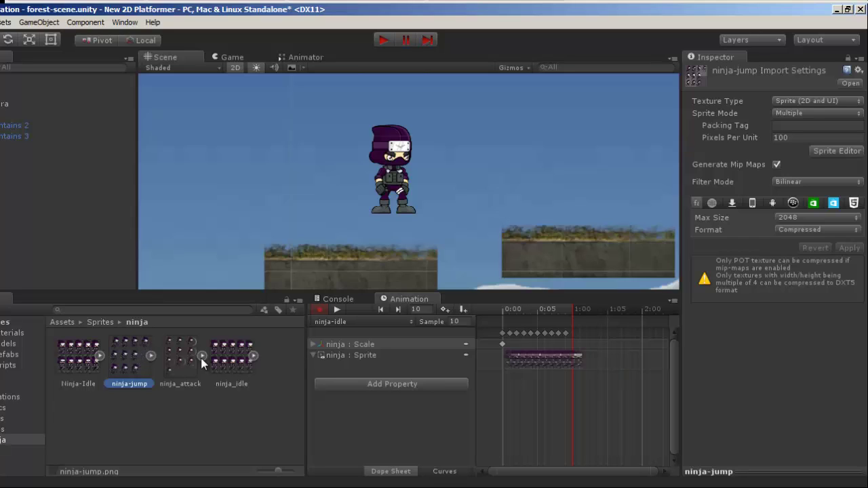
Show the Ninja-Controller state graph in the Animator and inspect the ninja-idle clip in the Animations folder
left_click(307, 57)
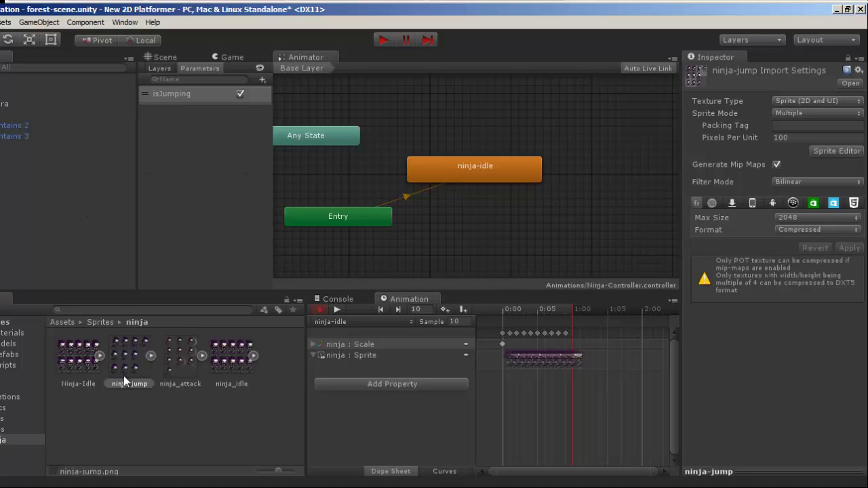
left_click(3, 400)
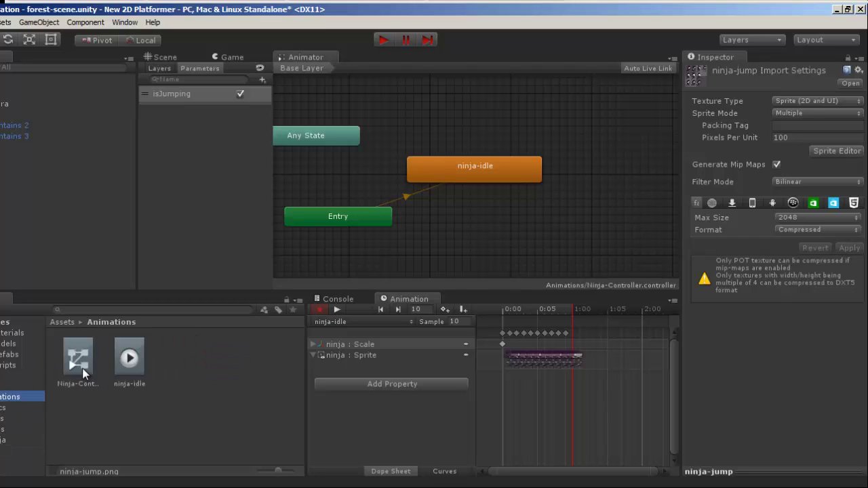
left_click(131, 356)
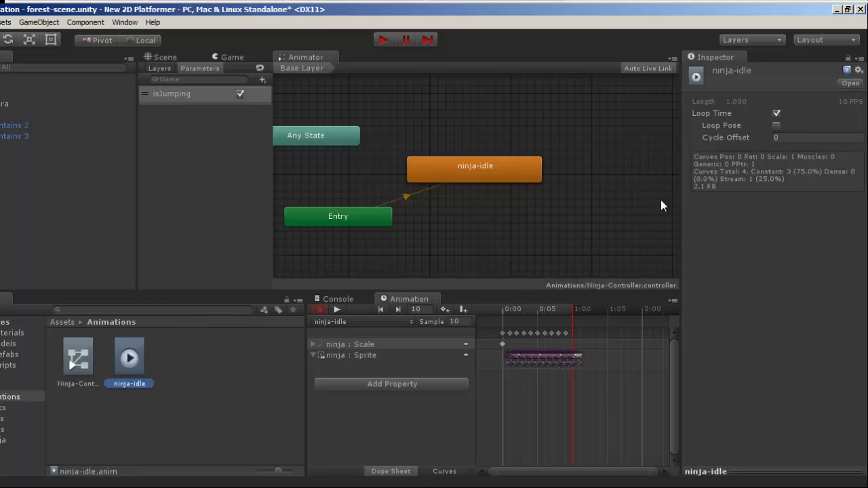
Create an animation clip named ninja-jump in the Animations folder and add it as a state to the Ninja-Controller
right_click(173, 366)
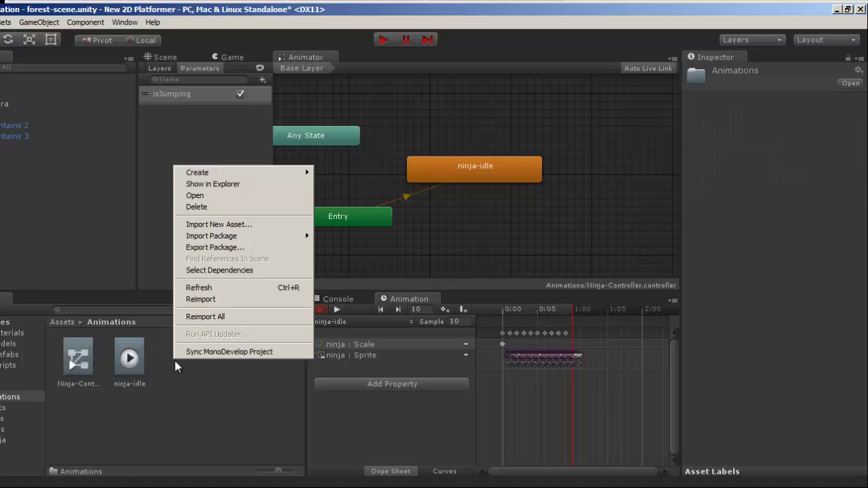
mouse_move(200, 173)
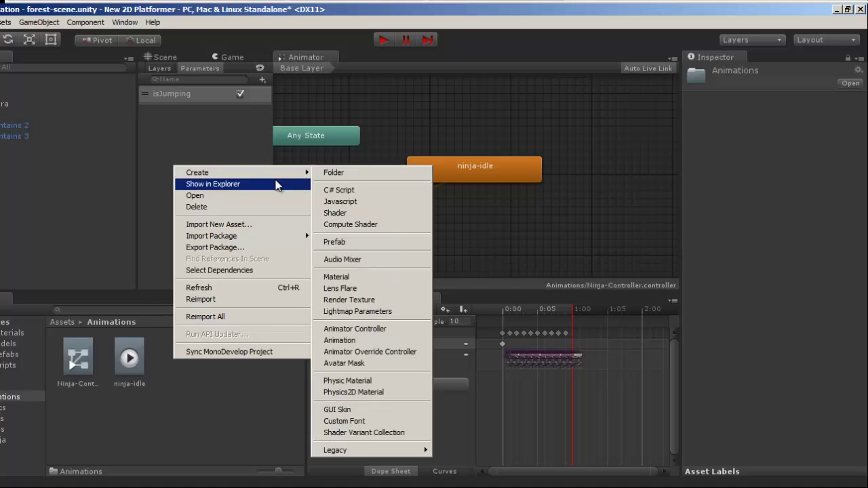
left_click(351, 341)
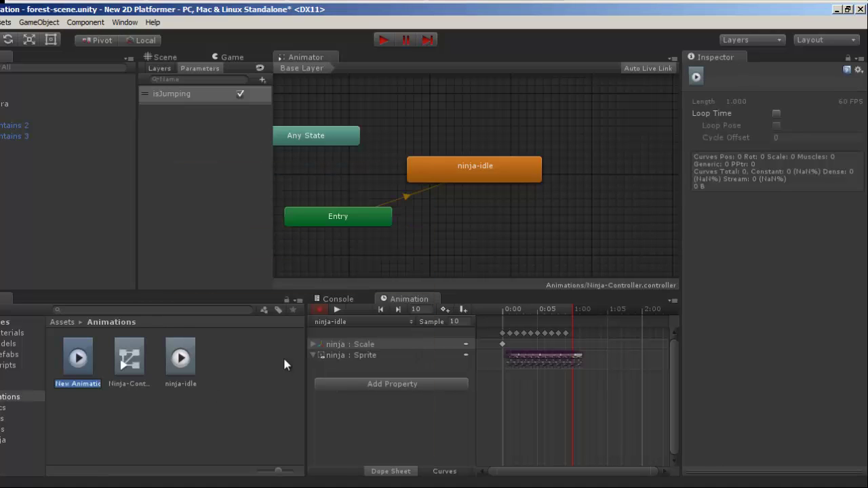
type("ninja-jump")
key("Return")
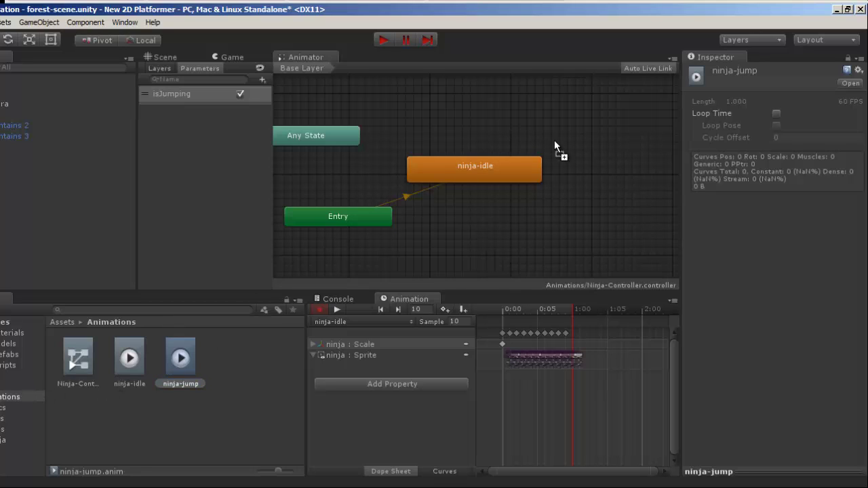
left_click_drag(556, 126, 557, 122)
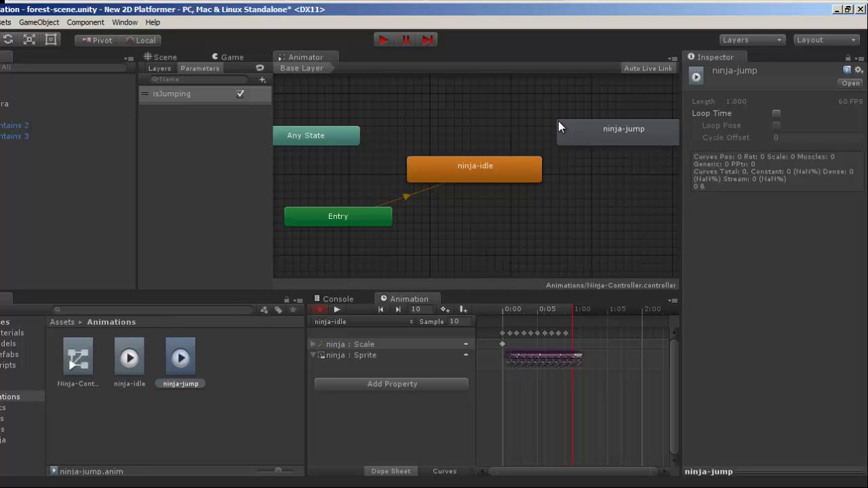
left_click(558, 121)
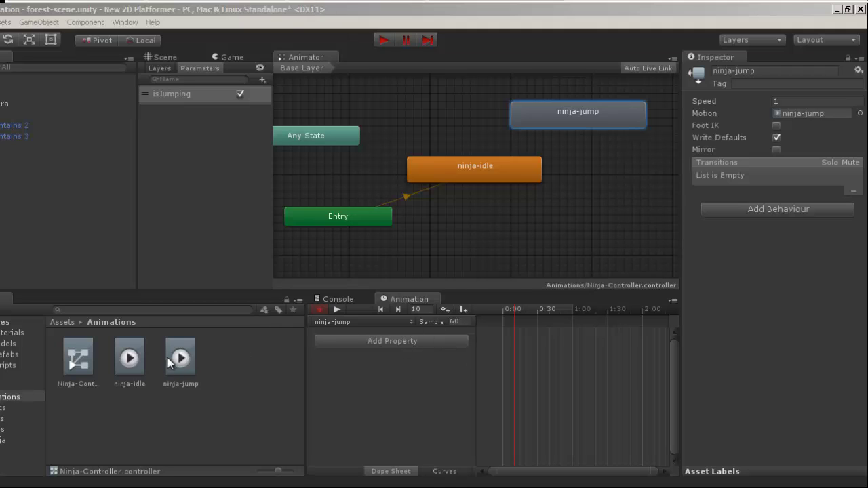
Select the ninja object in the scene and choose its ninja-jump clip for editing in the Animation window
left_click(33, 178)
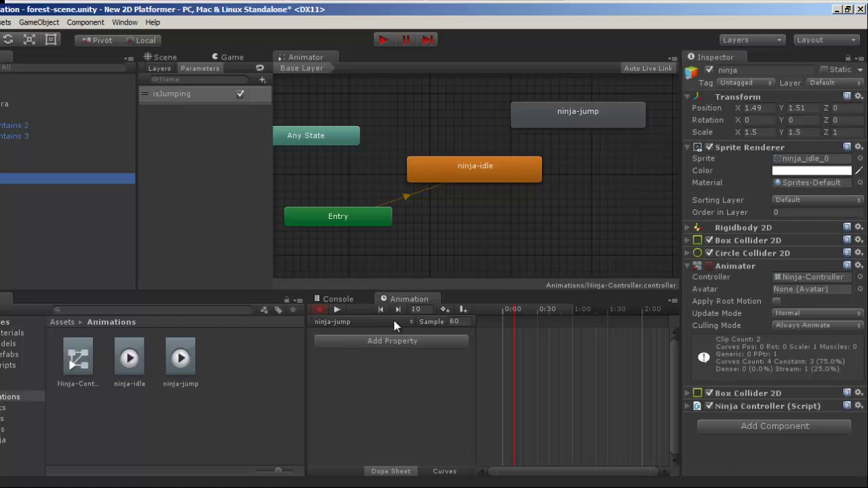
left_click(412, 321)
left_click(355, 346)
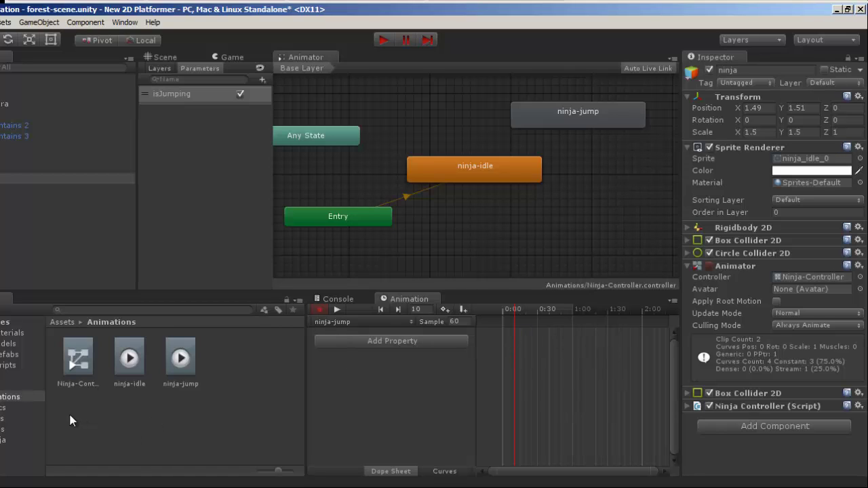
Select all ten sliced frames of the ninja-jump sprite sheet, from ninja-jump_0 to ninja-jump_9
left_click(6, 441)
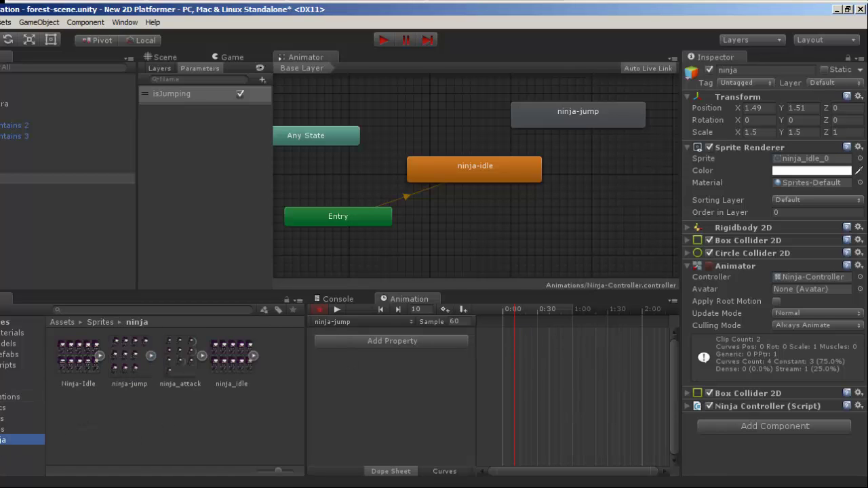
left_click(150, 356)
left_click(200, 363)
scroll(217, 378, "down", 2)
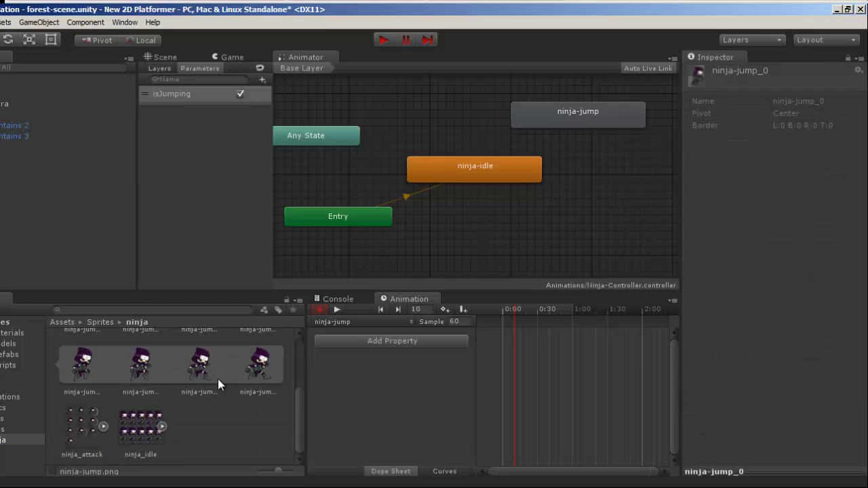
left_click(266, 380)
scroll(256, 377, "up", 1)
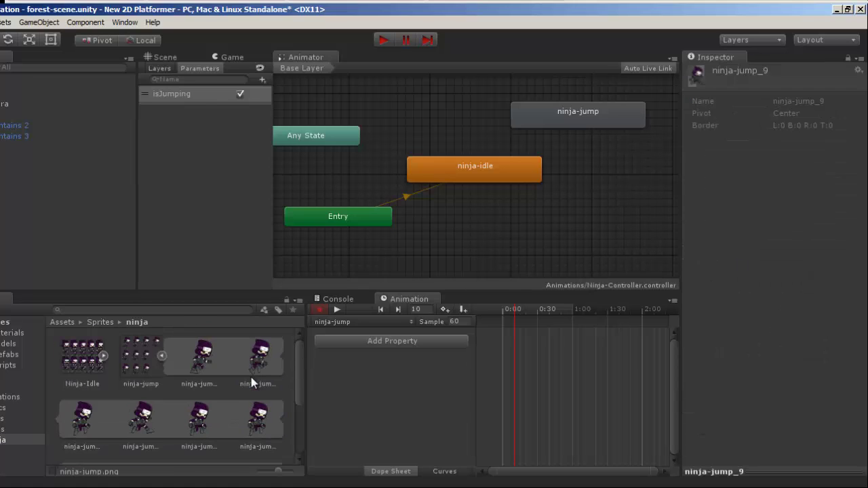
left_click(189, 363)
scroll(245, 404, "down", 2)
left_click(266, 375, "shift")
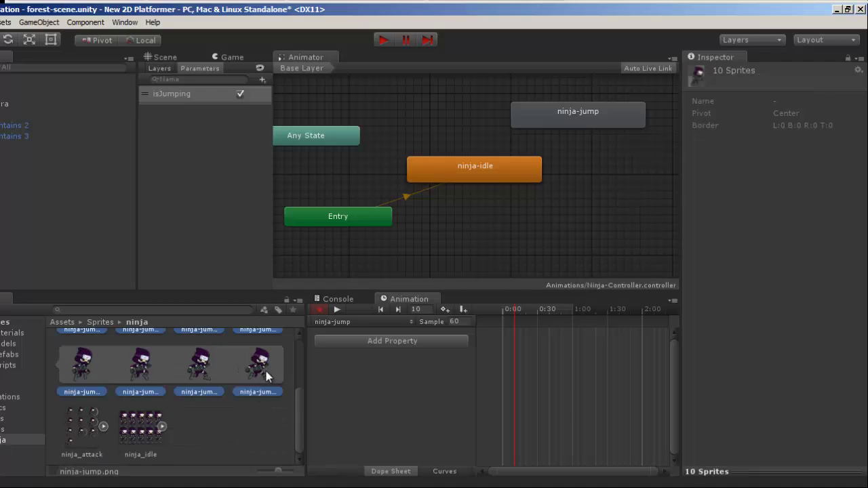
Try to place the selected frames in the ninja-jump clip starting from the last frame, and undo the placement
left_click_drag(266, 375, 558, 365)
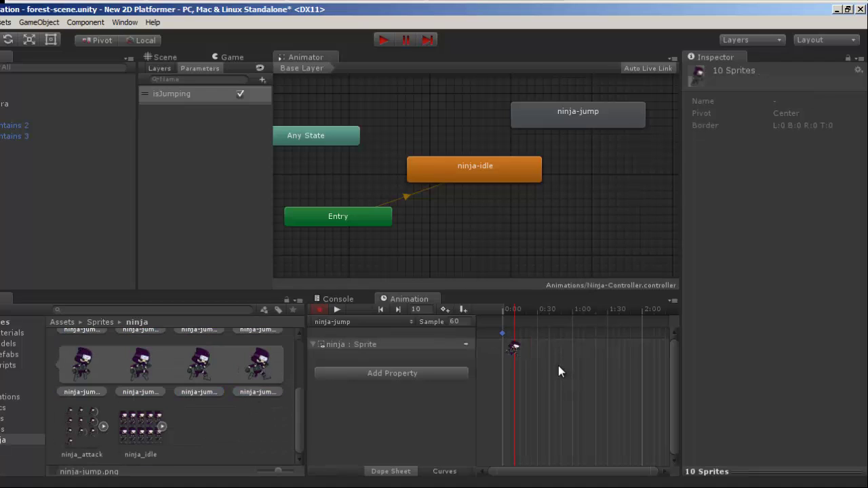
key("ctrl+z")
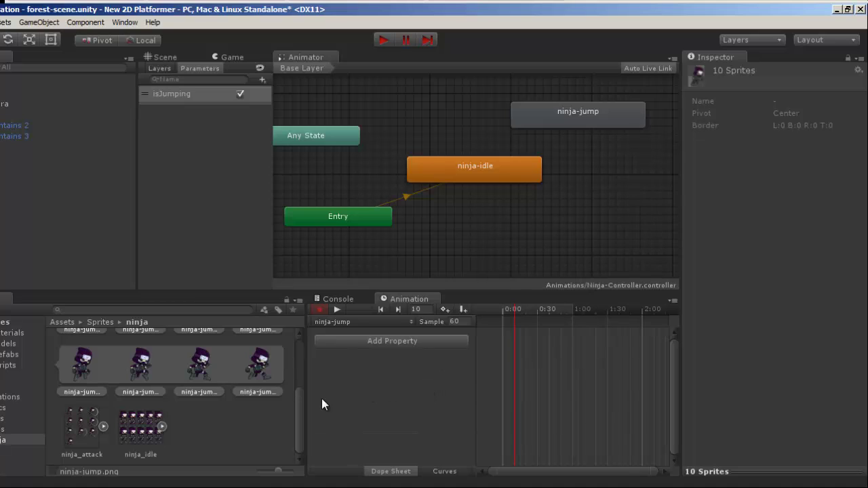
Add the ten selected jump frames to the ninja-jump clip from the first frame and set its sample rate to 10
left_click(297, 397)
scroll(293, 357, "up", 3)
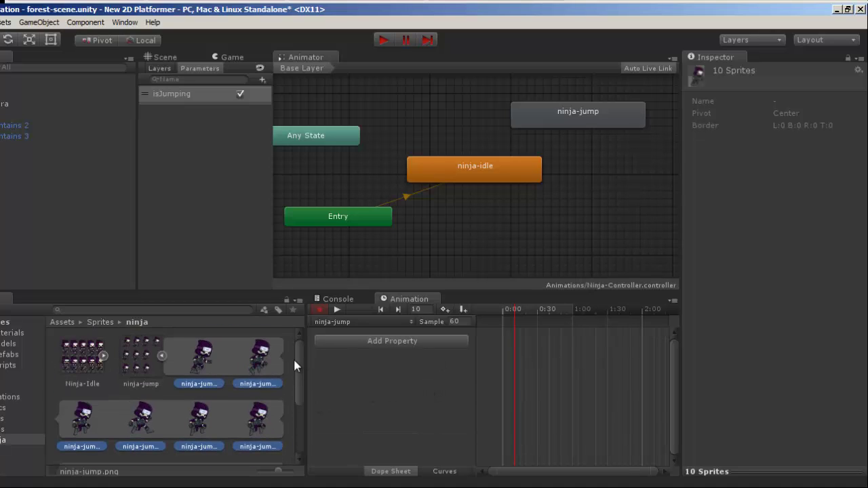
scroll(287, 404, "down", 2)
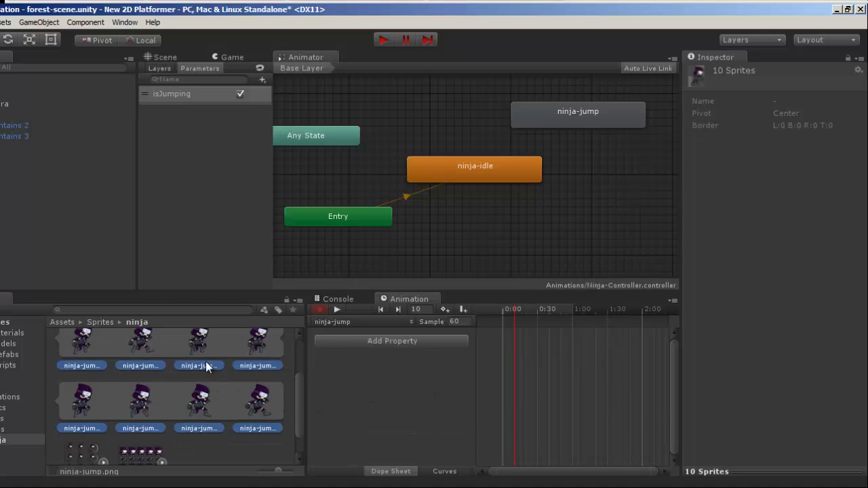
scroll(217, 384, "up", 2)
scroll(196, 356, "up", 2)
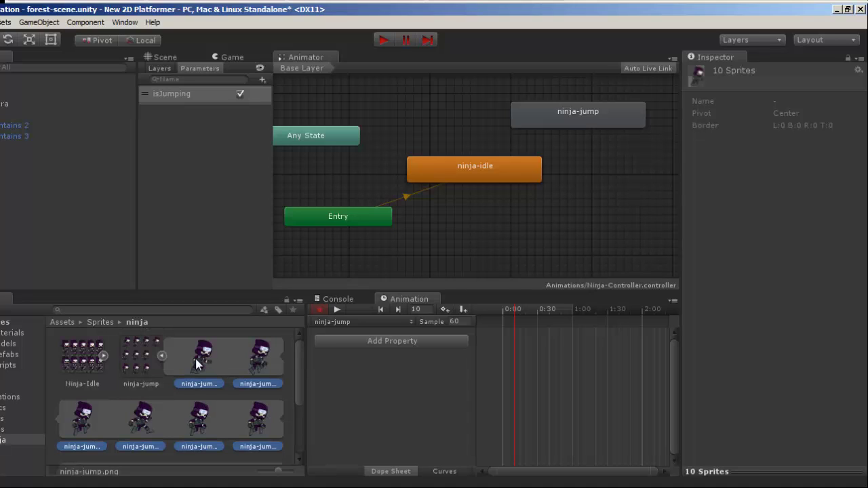
left_click_drag(337, 372, 500, 351)
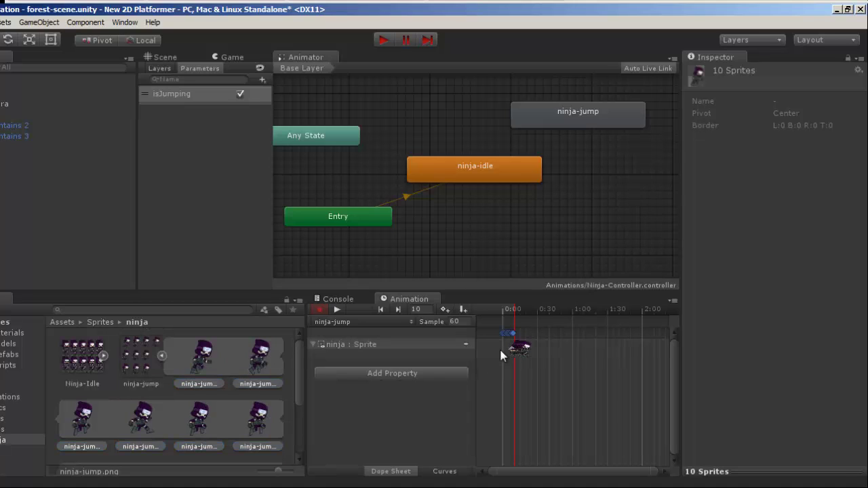
left_click(455, 322)
type("10")
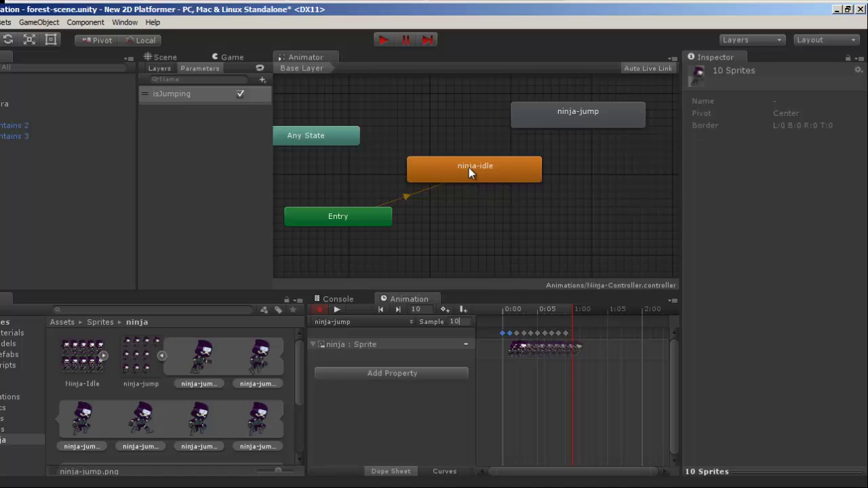
Inspect the ninja-jump state in the Animator and the ninja-jump clip's loop settings in the Animations folder
left_click(582, 114)
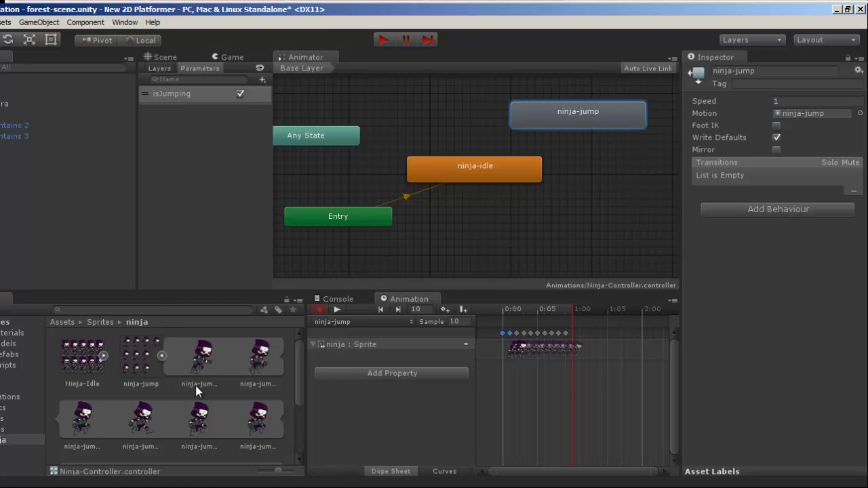
left_click(6, 397)
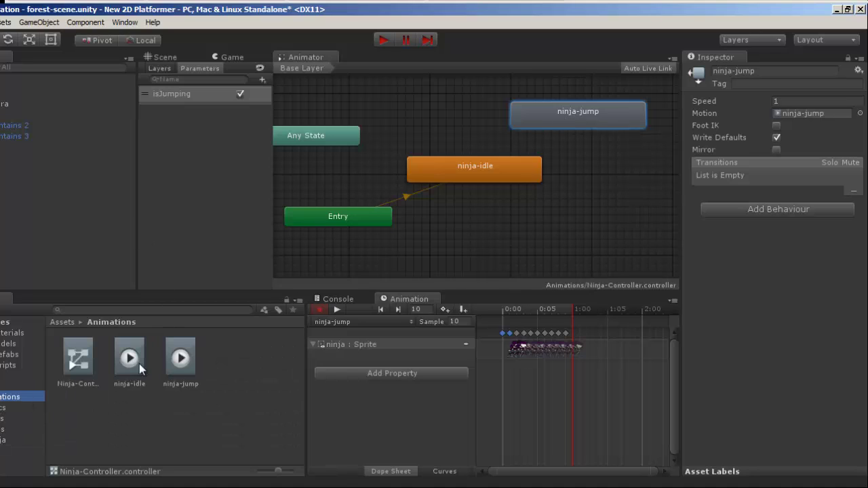
left_click(180, 360)
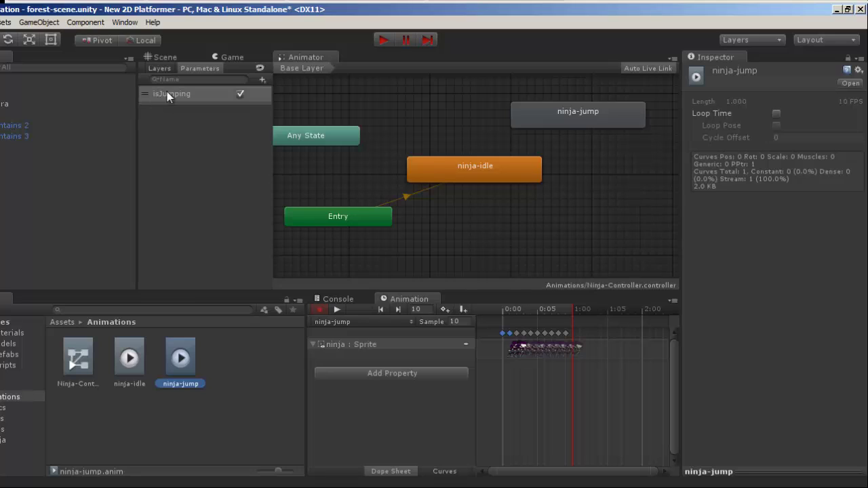
Delete the isJumping parameter and make a transition from the ninja-idle state to ninja-jump
right_click(240, 95)
left_click(260, 101)
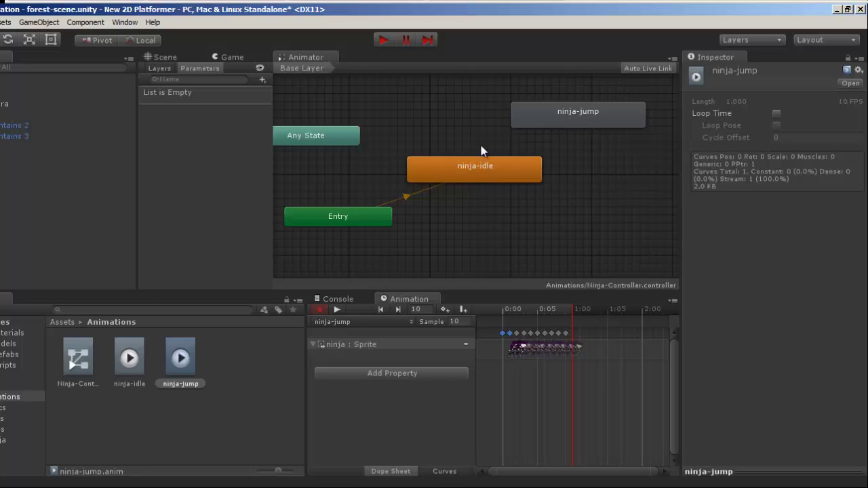
right_click(467, 163)
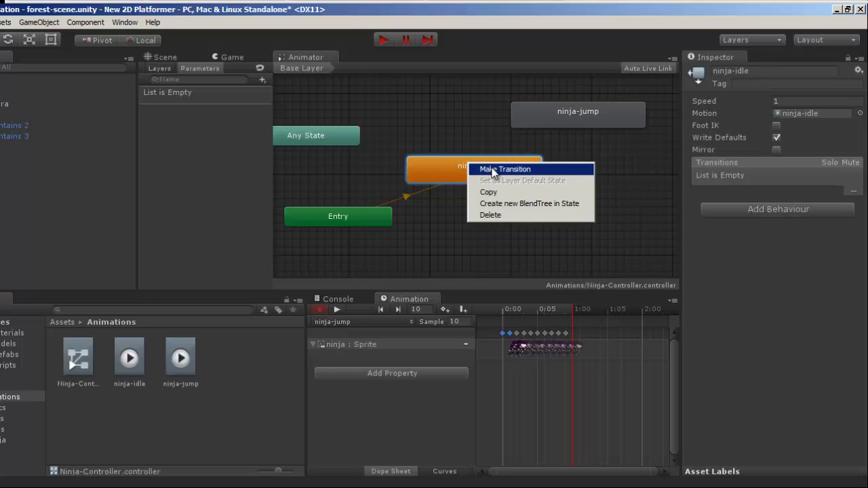
left_click(492, 169)
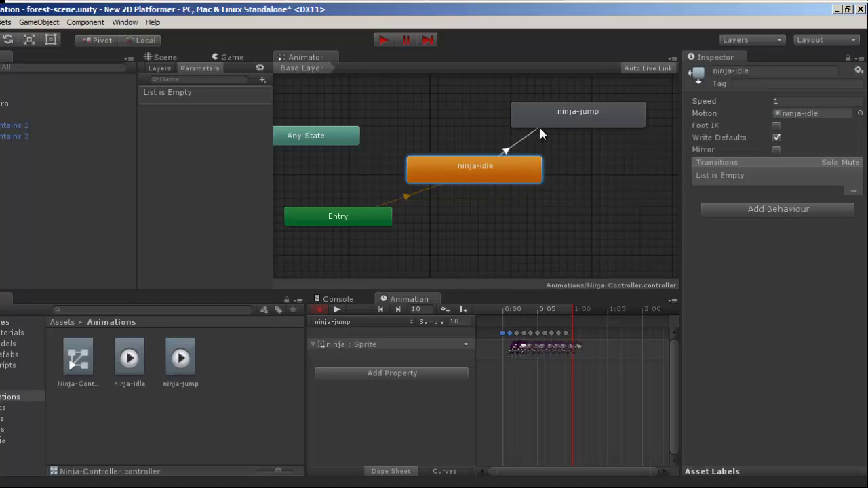
left_click(587, 112)
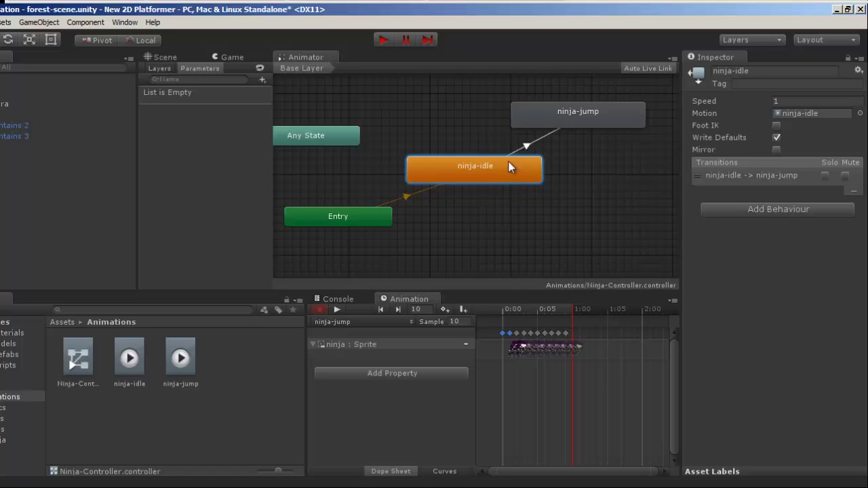
Add a Bool parameter named isJumping to the animator controller
left_click(262, 79)
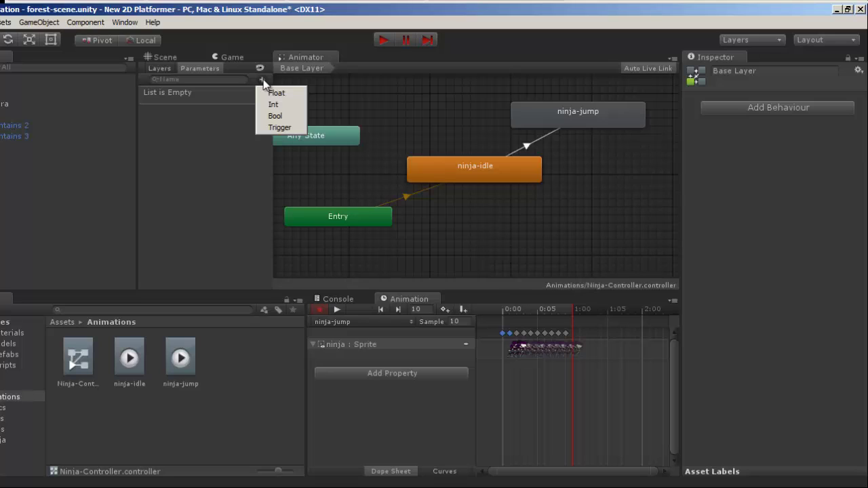
left_click(290, 118)
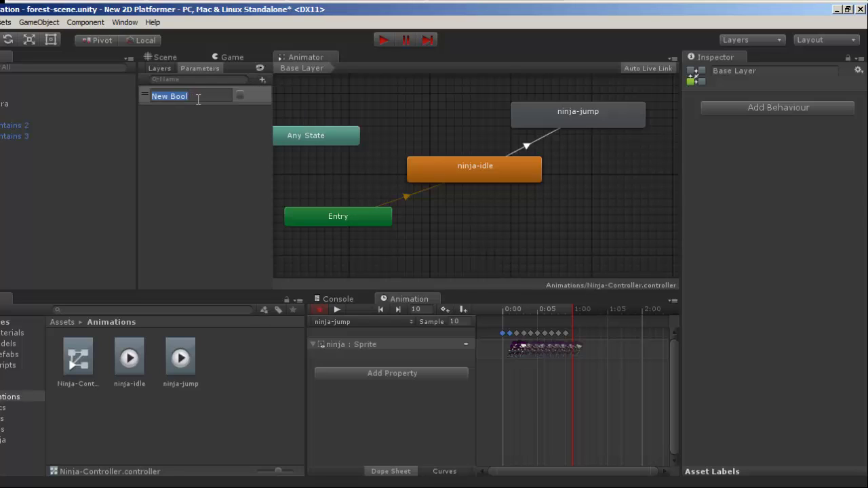
type("isJumping")
left_click(201, 126)
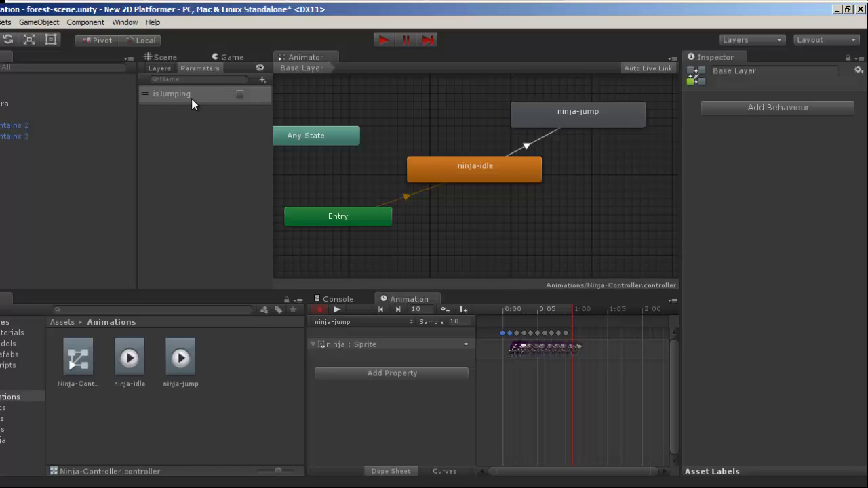
left_click(566, 117)
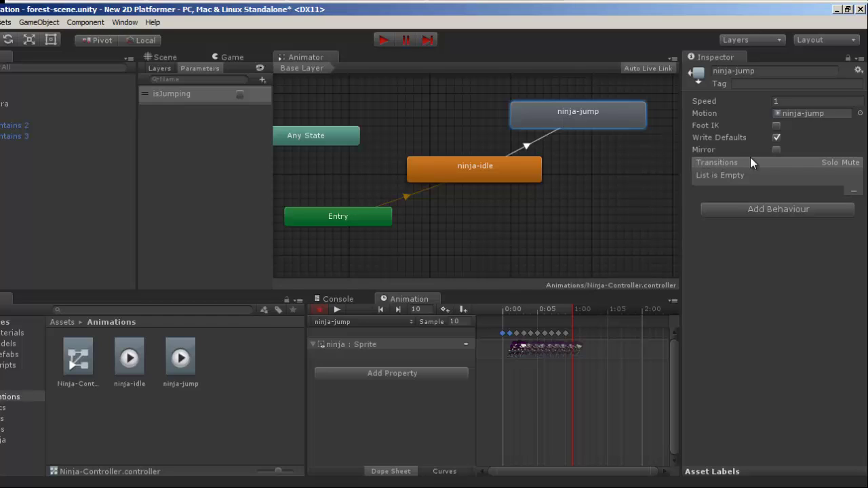
left_click(764, 208)
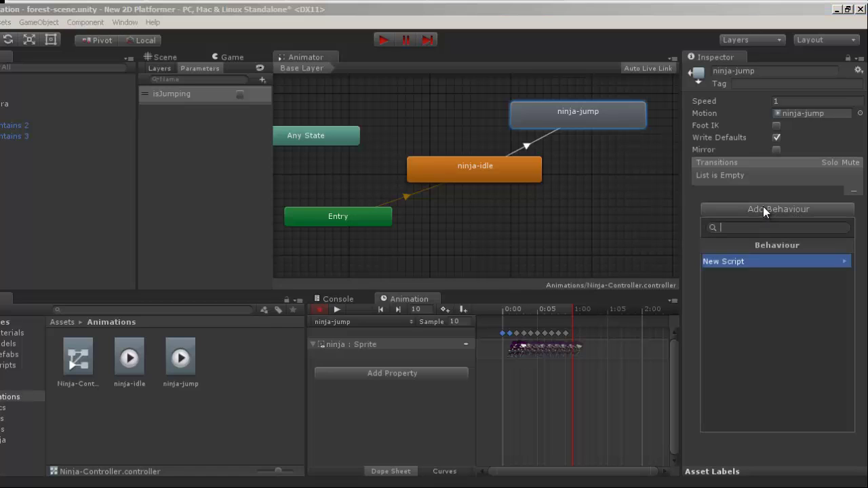
left_click(792, 183)
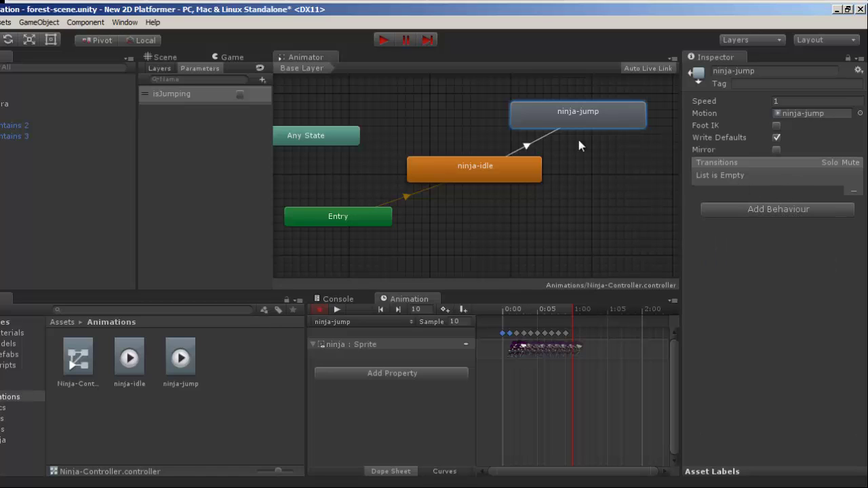
Add the condition isJumping true to the ninja-idle to ninja-jump transition and turn off its Has Exit Time option
left_click(526, 145)
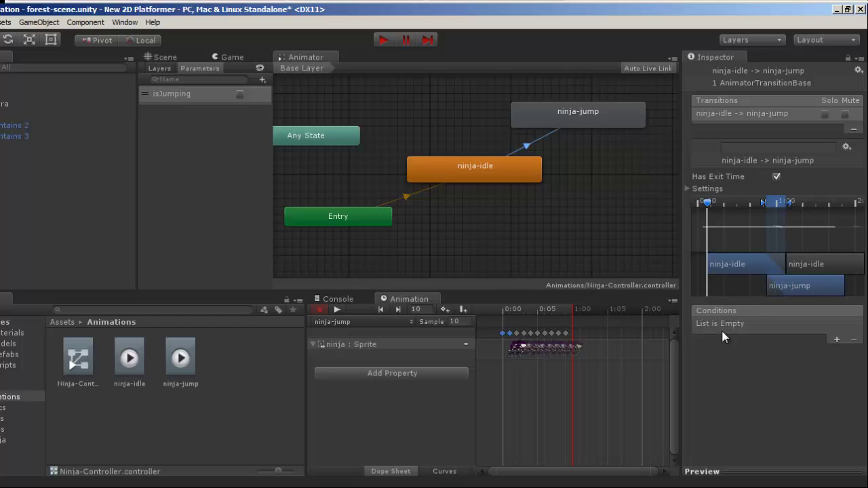
left_click(837, 340)
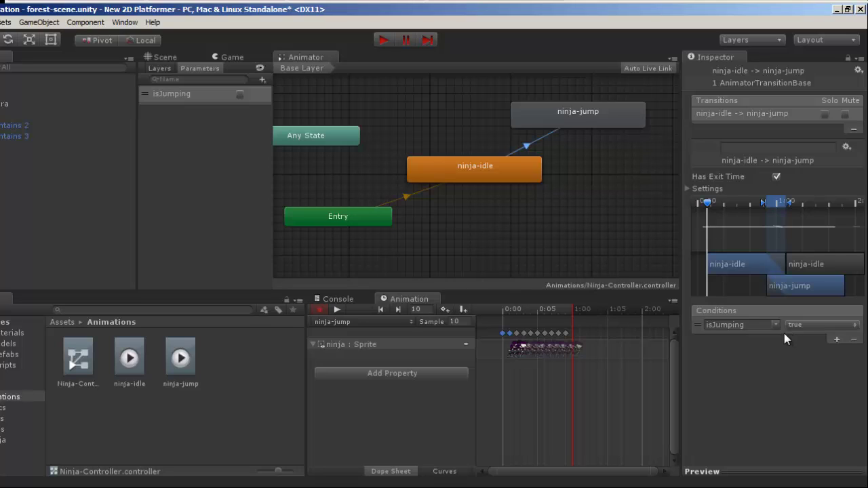
left_click(588, 120)
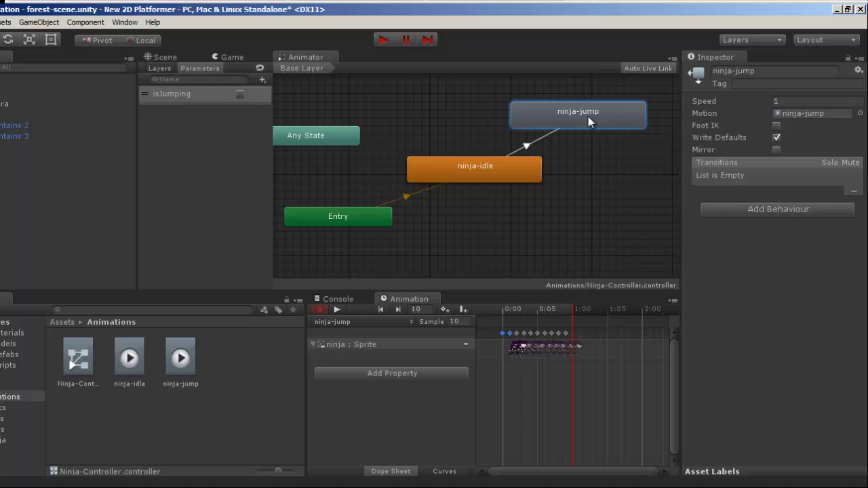
left_click(530, 143)
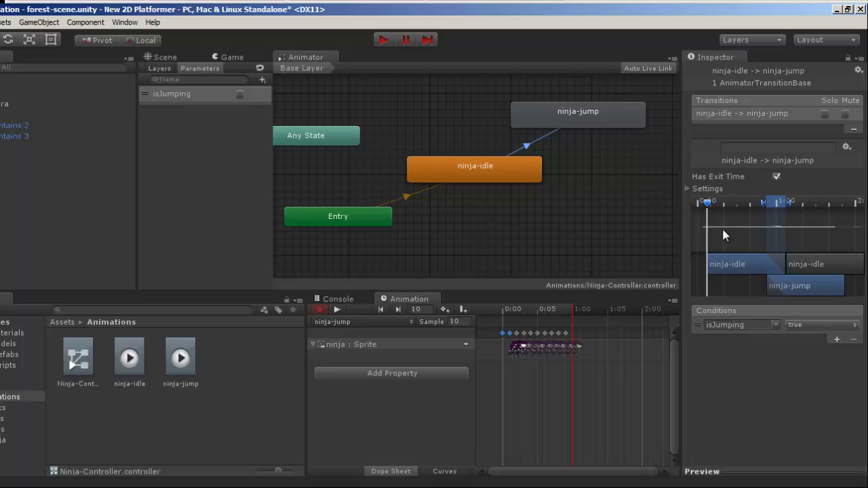
left_click(777, 177)
Move the ninja-jump state closer above ninja-idle and make a transition from it back to ninja-idle
left_click_drag(568, 117, 538, 113)
right_click(537, 113)
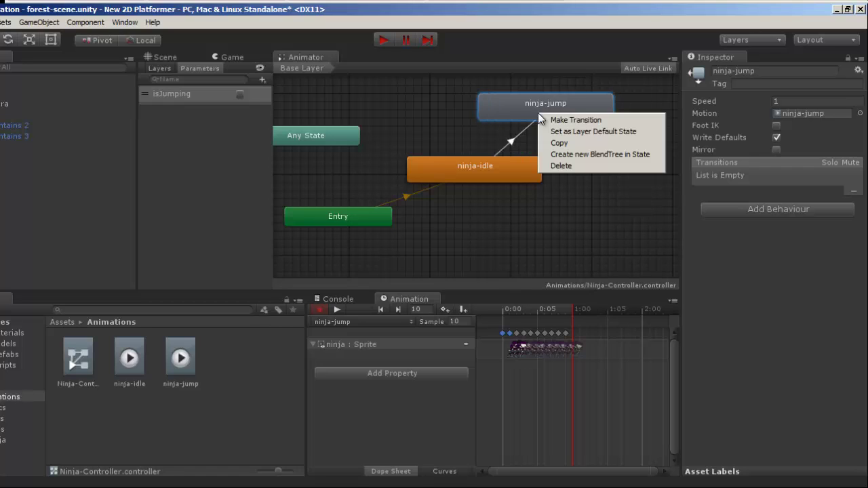
left_click(572, 122)
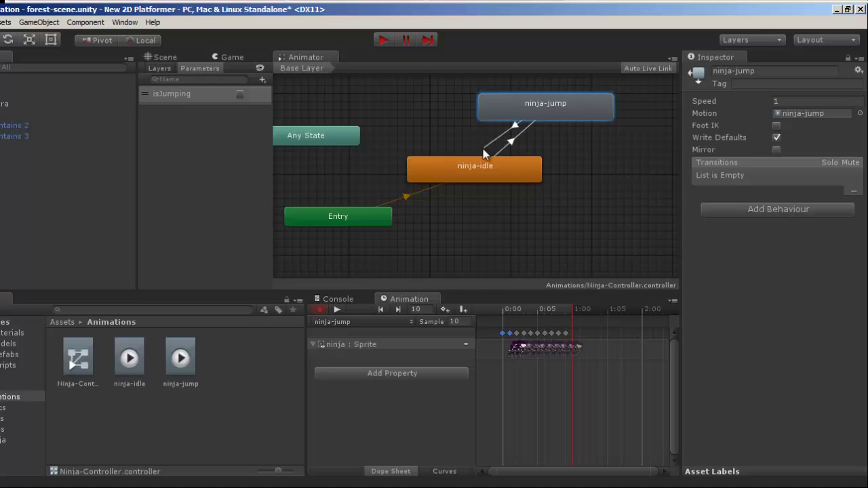
left_click(468, 159)
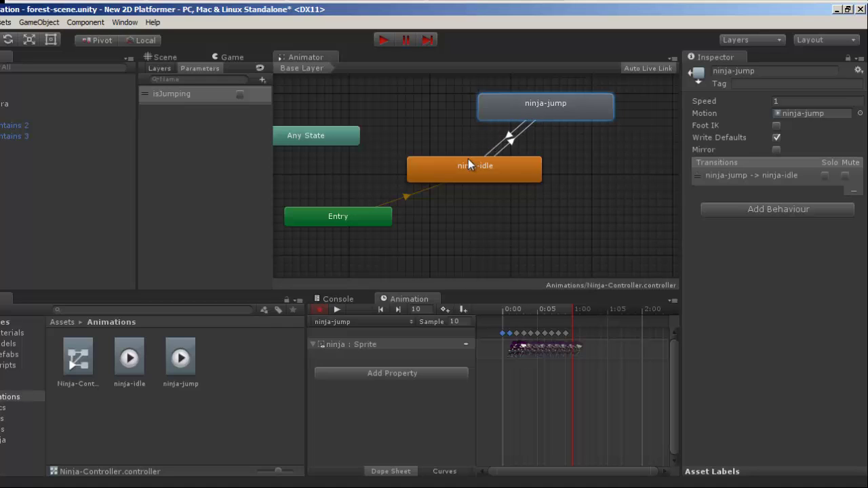
Open the settings of the ninja-jump to ninja-idle transition
left_click(509, 136)
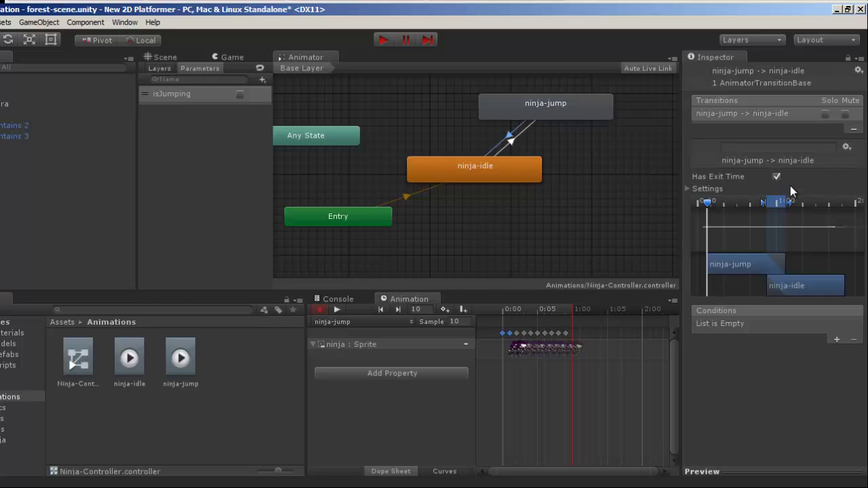